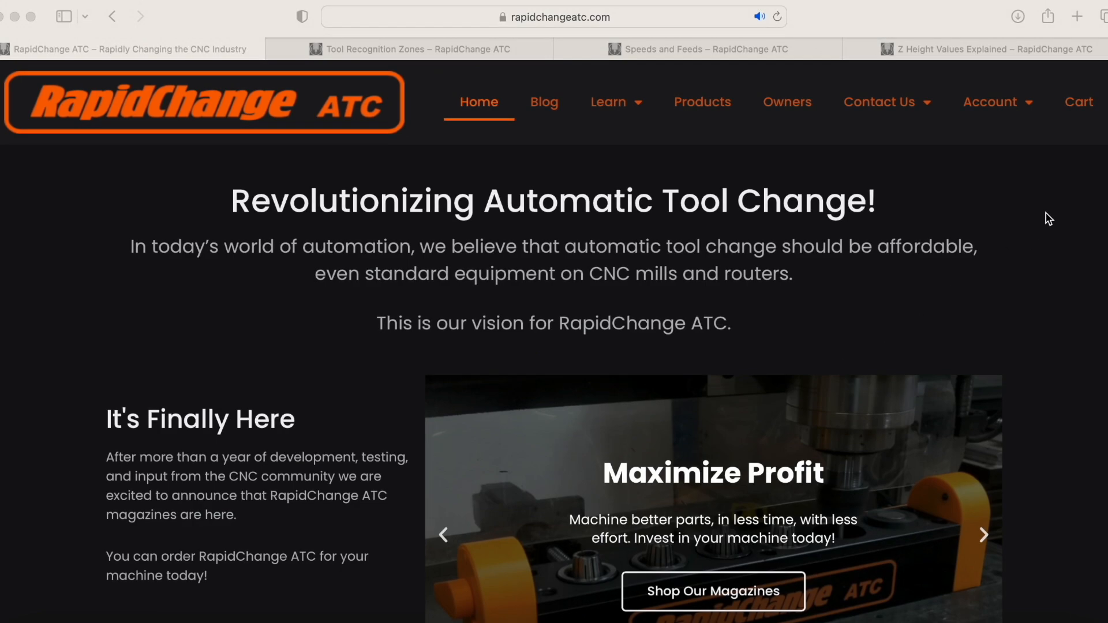
# Open the Centroid/Acorn downloads page from the Owner Resources on the RapidChange ATC site
pyautogui.click(791, 108)
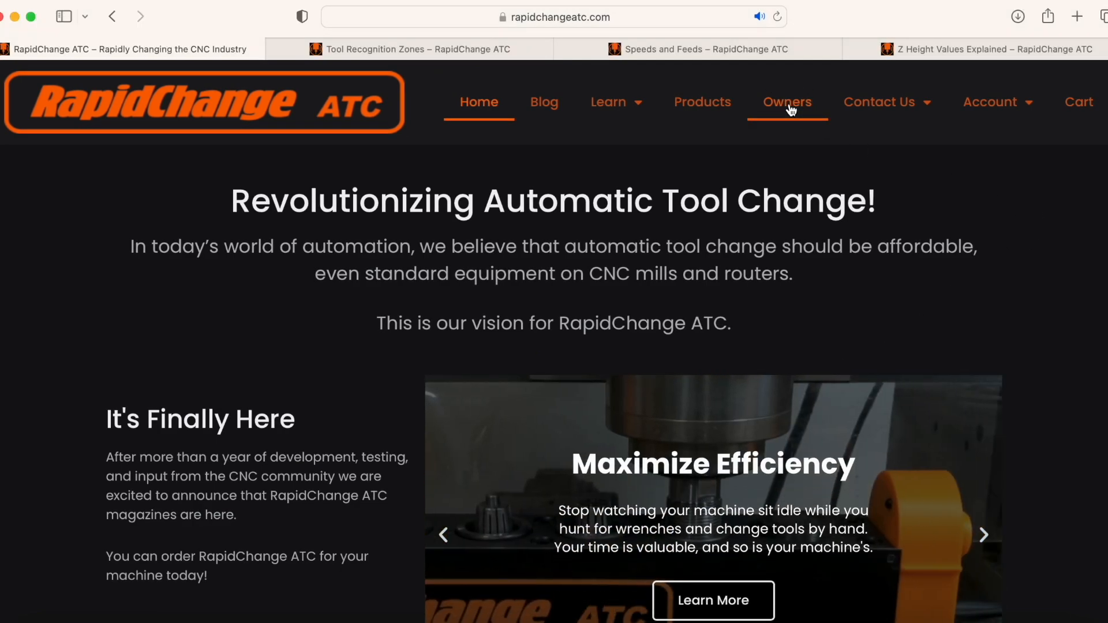
pyautogui.click(791, 109)
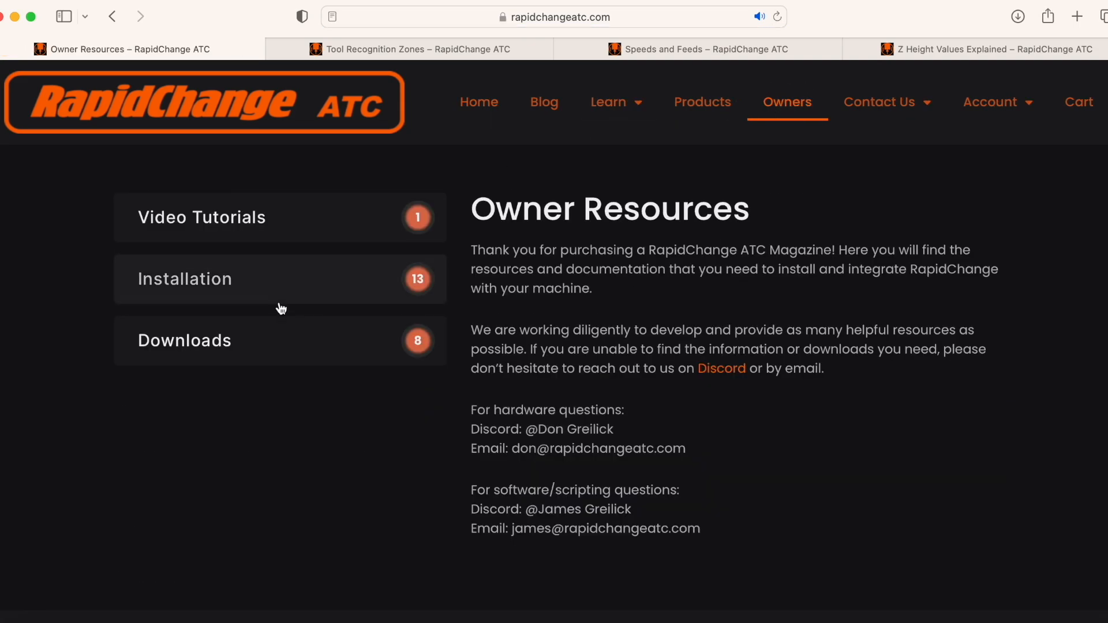
pyautogui.click(242, 343)
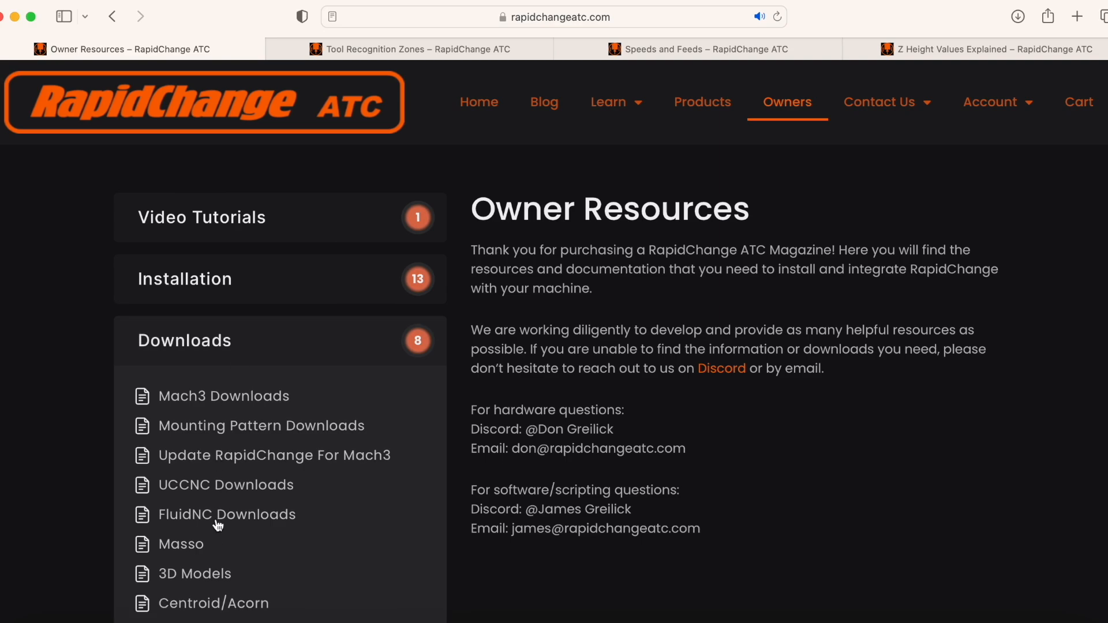
pyautogui.click(218, 604)
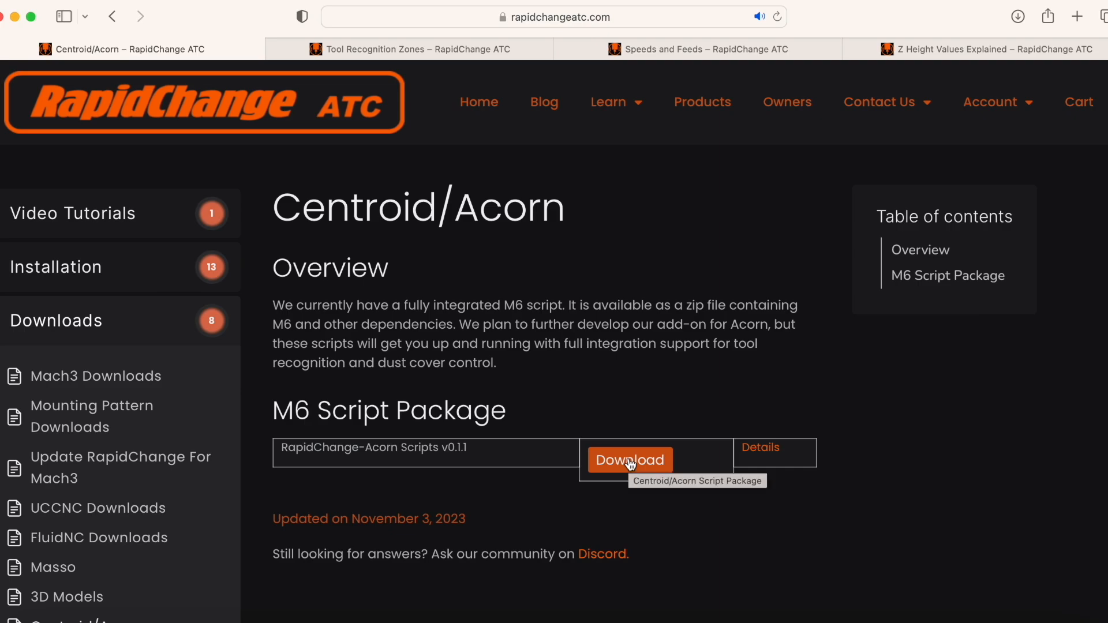
# Open rc_config.mac from the rapidchangeatc subfolder of the downloaded rapidchange-acorn-v0 folder
pyautogui.click(700, 622)
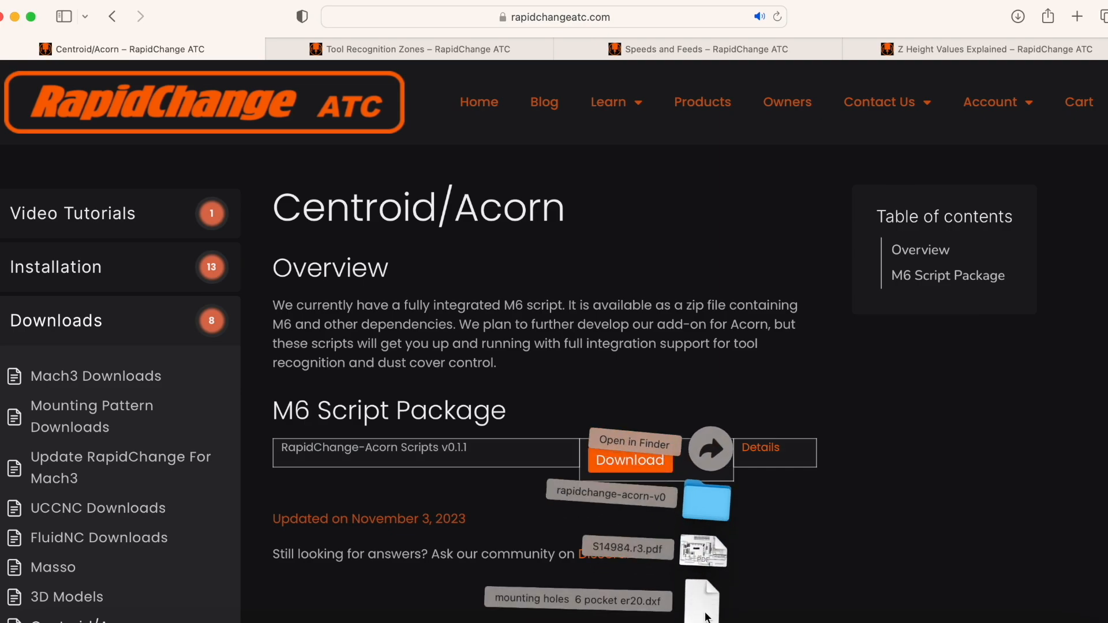
pyautogui.click(714, 510)
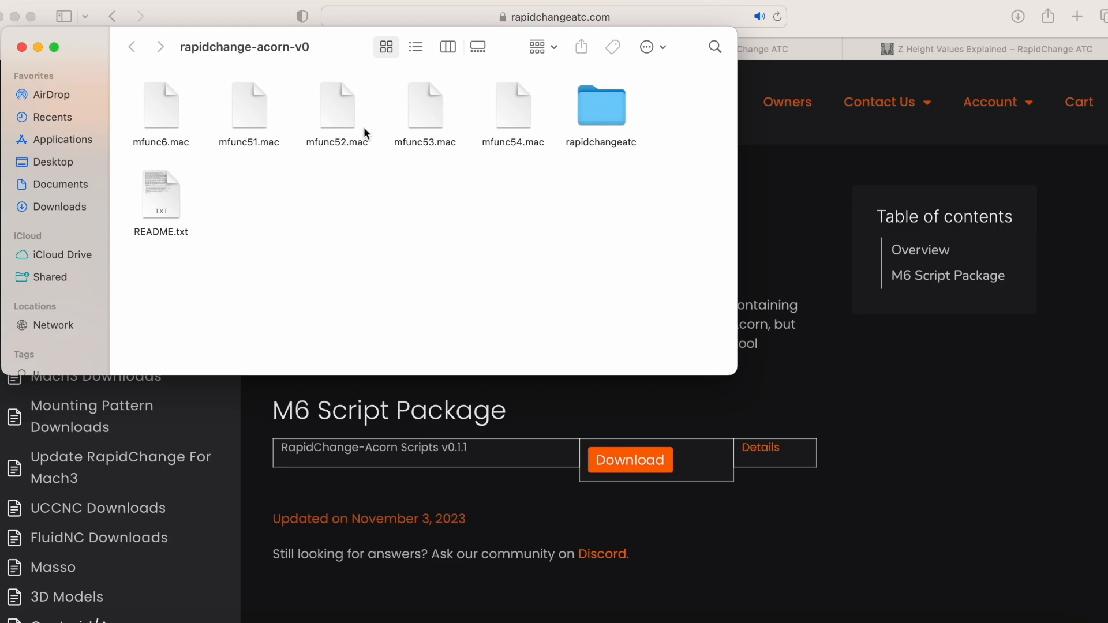
pyautogui.doubleClick(601, 98)
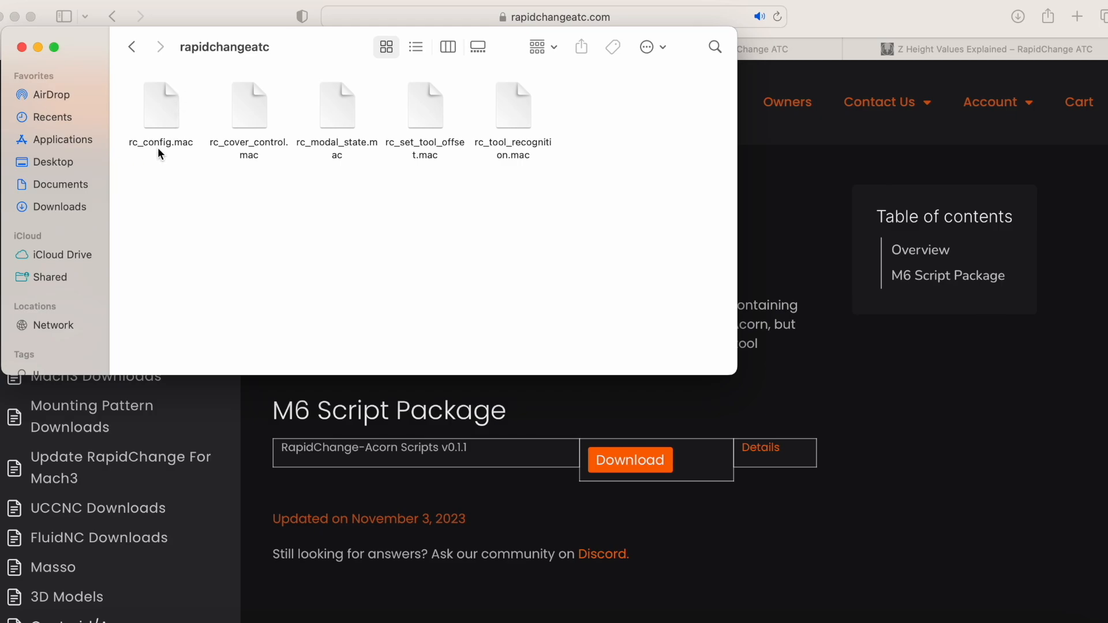
pyautogui.doubleClick(164, 98)
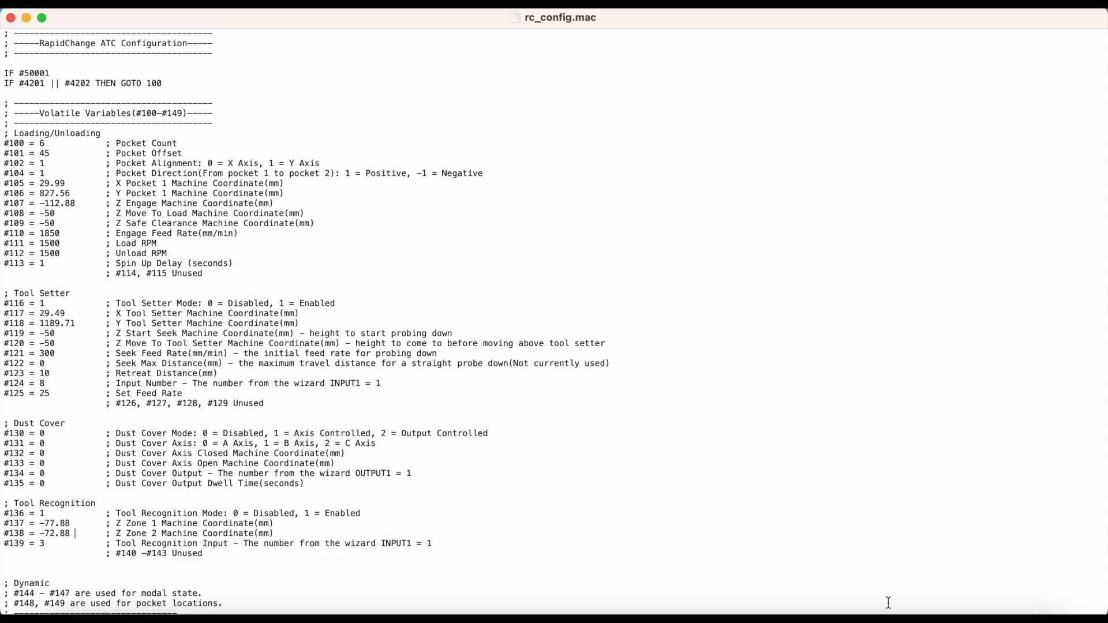
# Switch to Fusion 360 and examine the tool magazine's placement and pocket alignment on the machine bed against the rc_config.mac settings
pyautogui.click(906, 621)
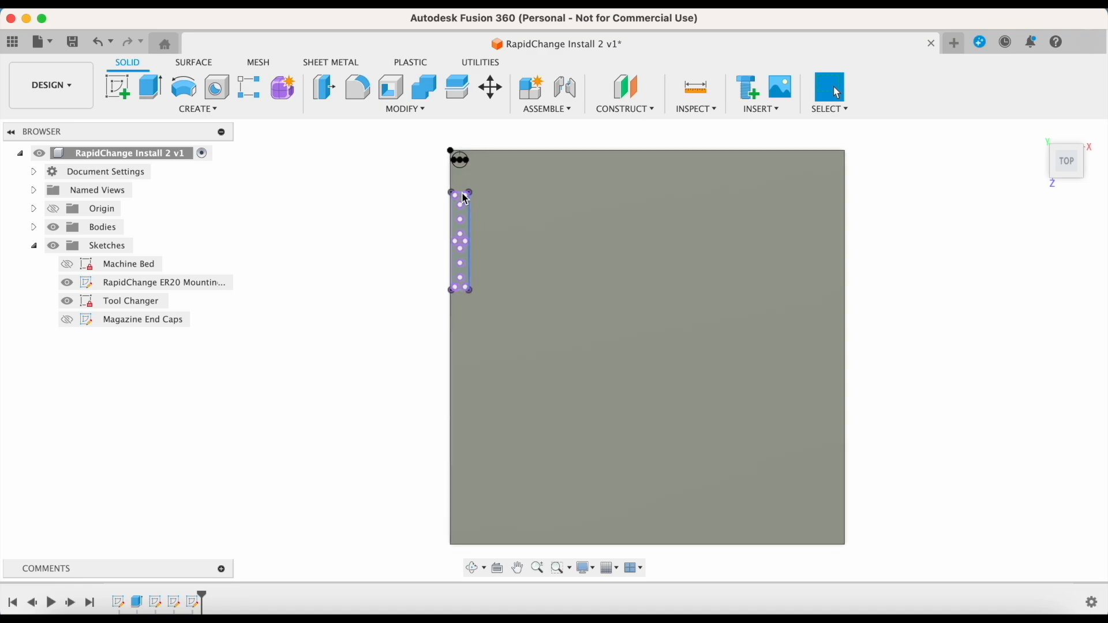
pyautogui.click(26, 18)
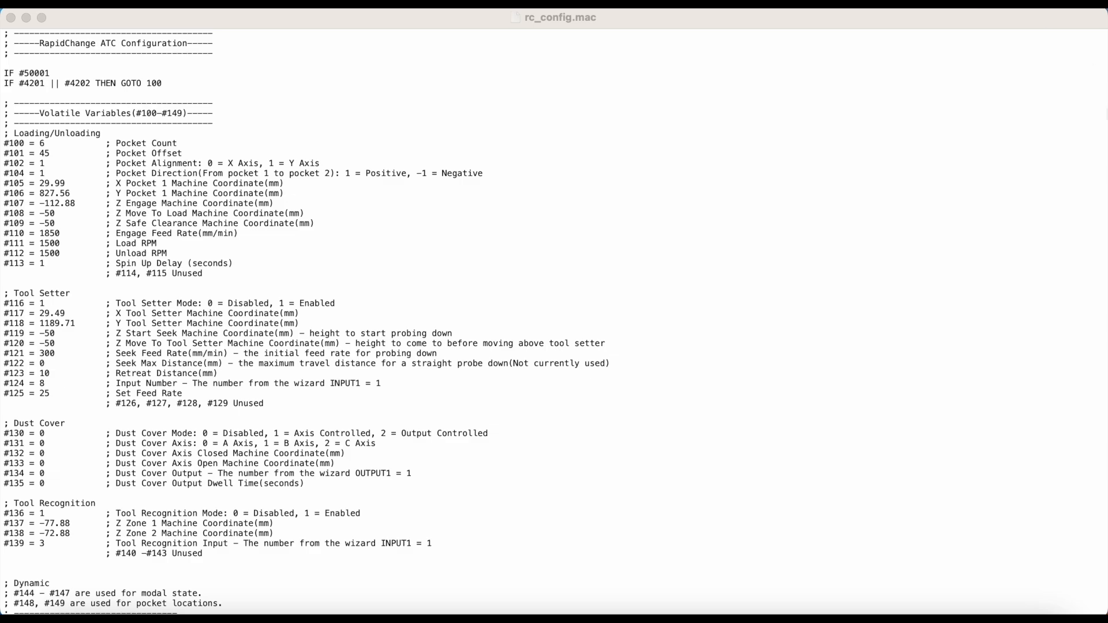
pyautogui.click(981, 618)
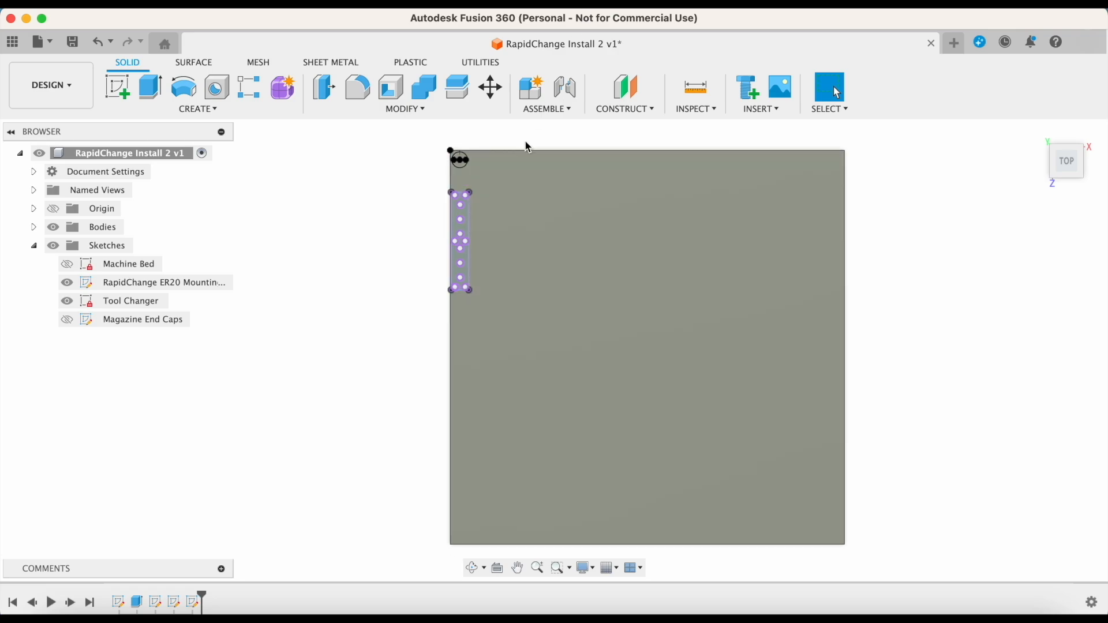
pyautogui.click(525, 304)
pyautogui.scroll(3, 524, 304)
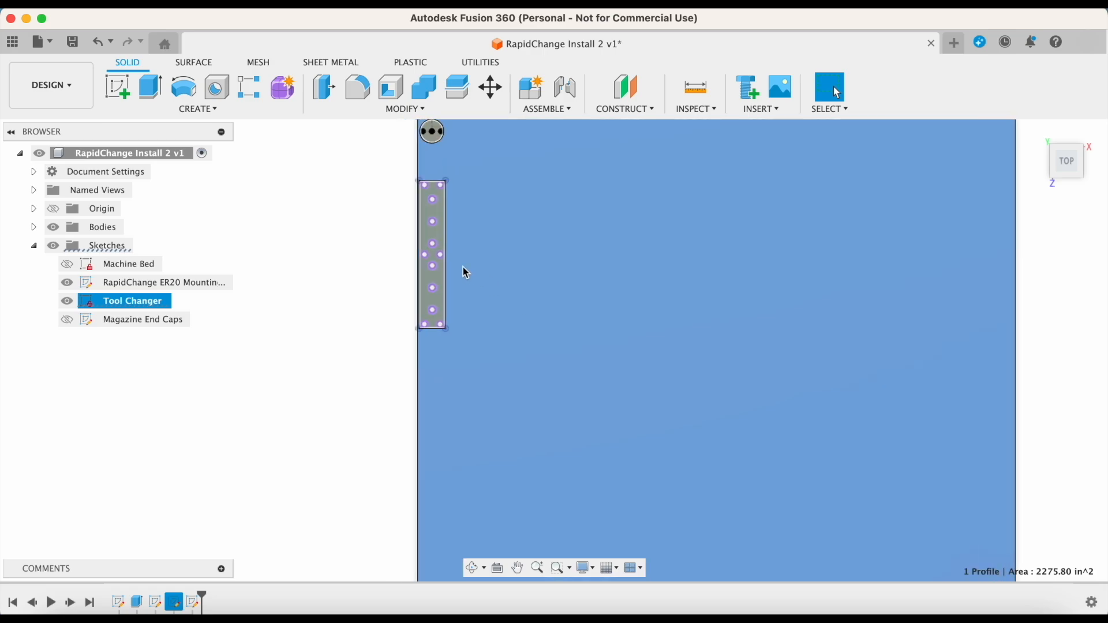
pyautogui.scroll(3, 466, 272)
pyautogui.hscroll(-3, 465, 272)
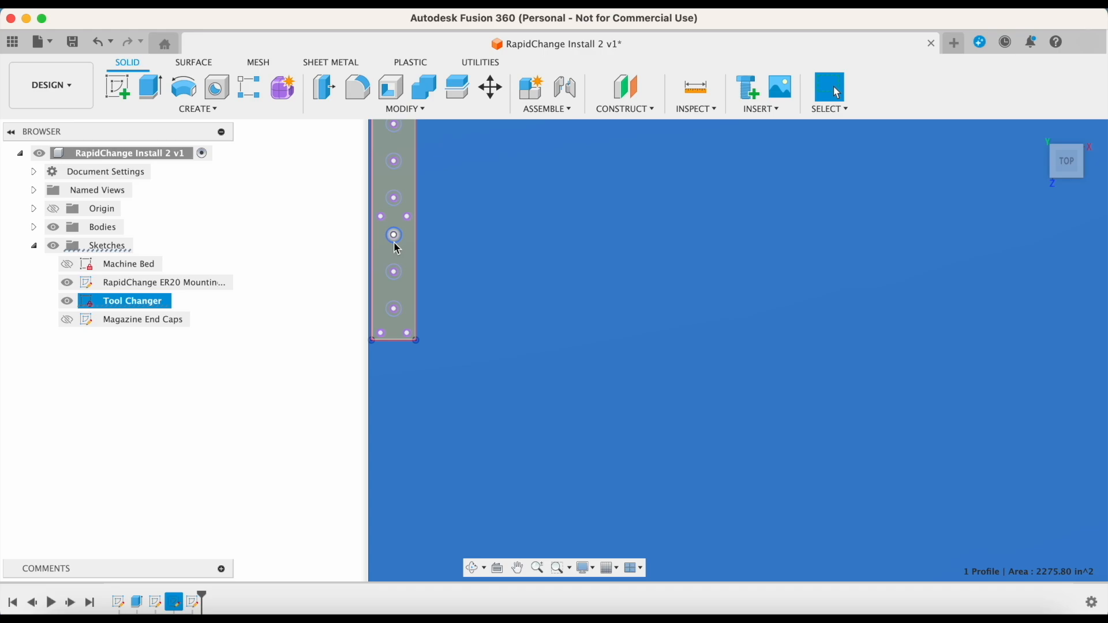
pyautogui.scroll(-1, 417, 256)
pyautogui.click(385, 263)
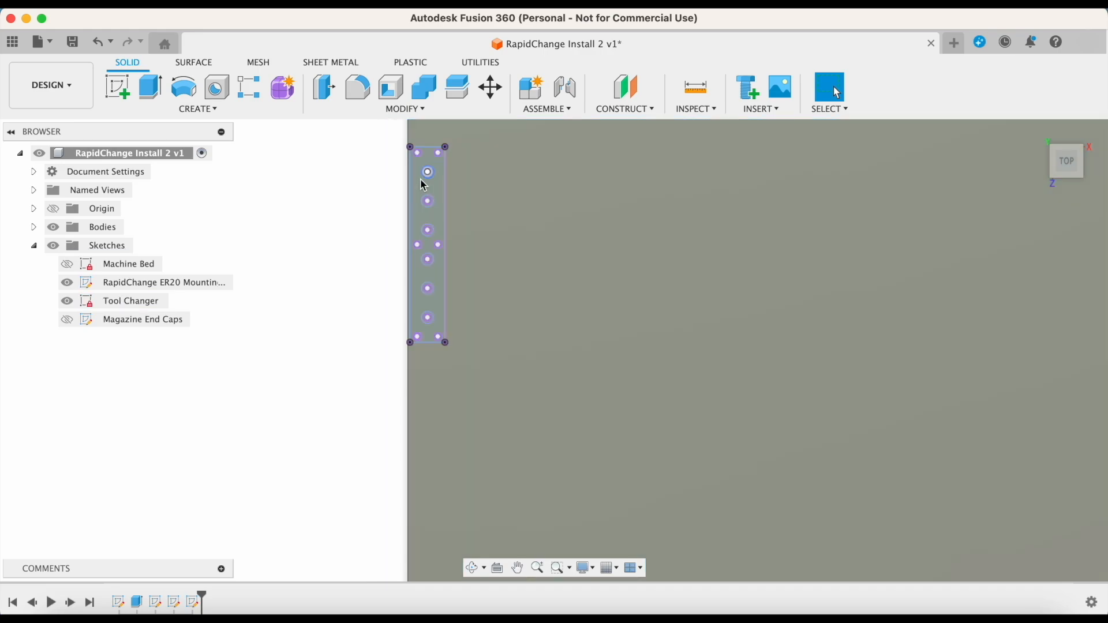
pyautogui.scroll(-4, 409, 274)
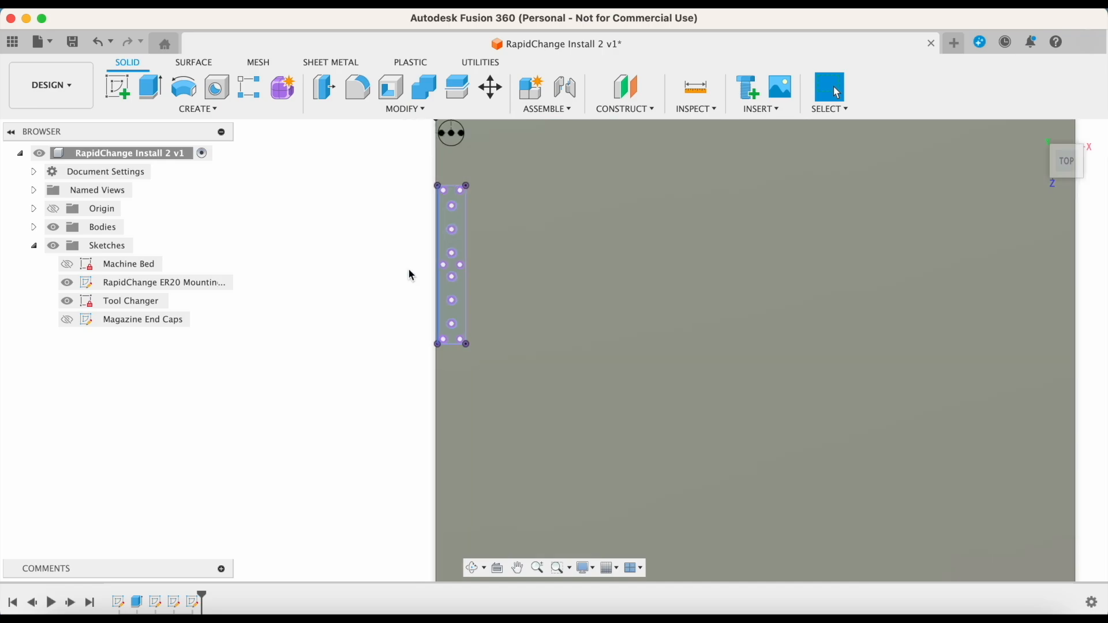
pyautogui.scroll(2, 449, 439)
pyautogui.scroll(-5, 450, 445)
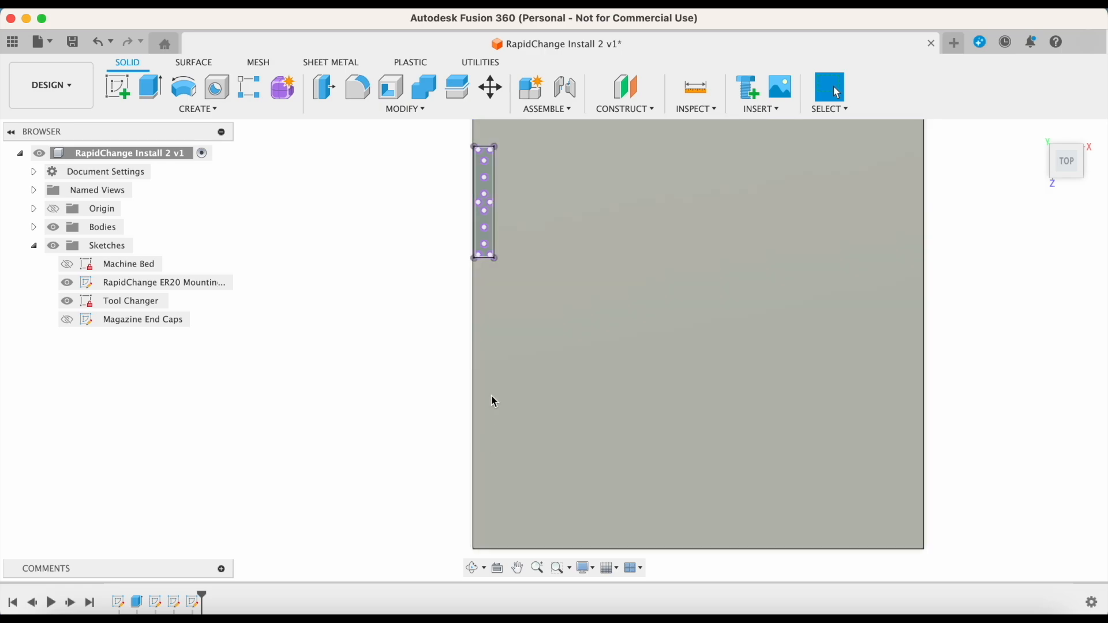
pyautogui.scroll(2, 492, 397)
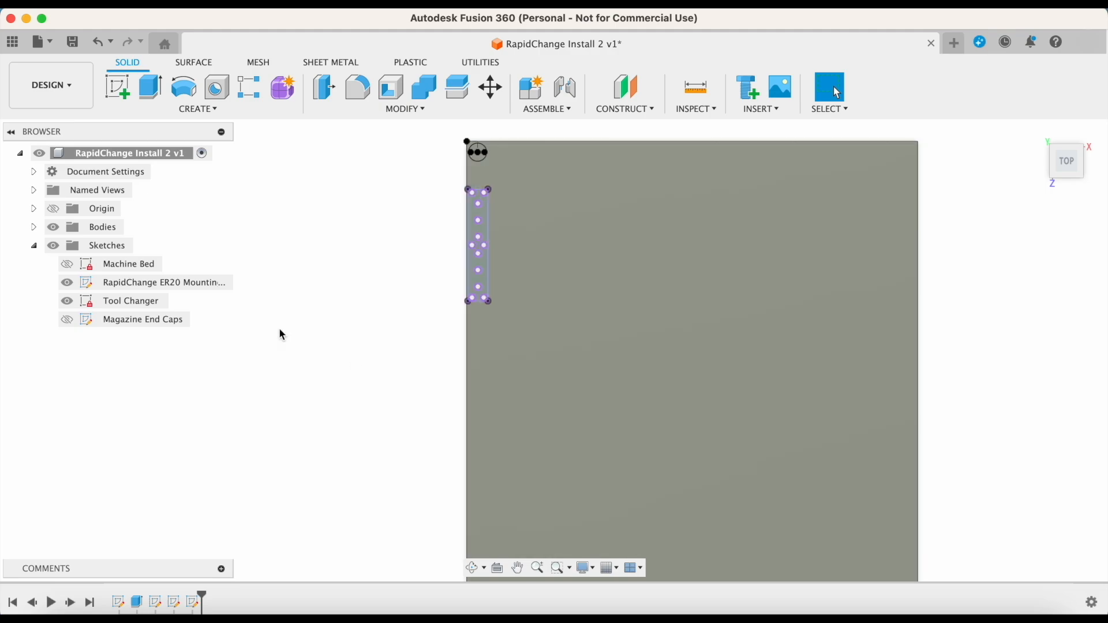
pyautogui.click(25, 19)
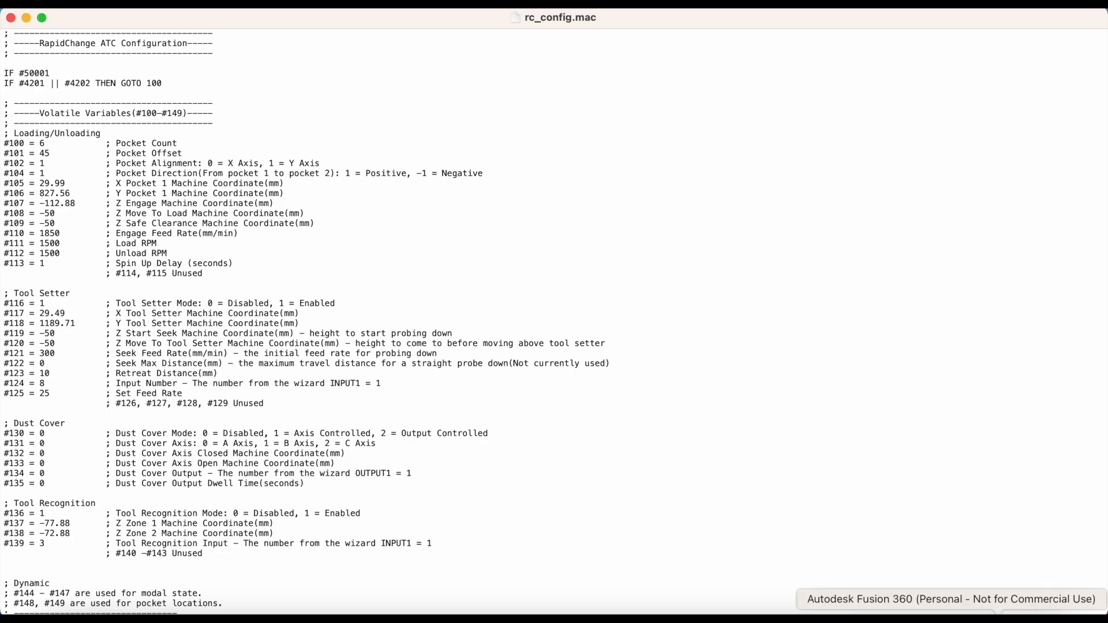
# Compare the pocket direction and pocket 1 position in the Fusion 360 layout with the loading settings in rc_config.mac
pyautogui.click(999, 619)
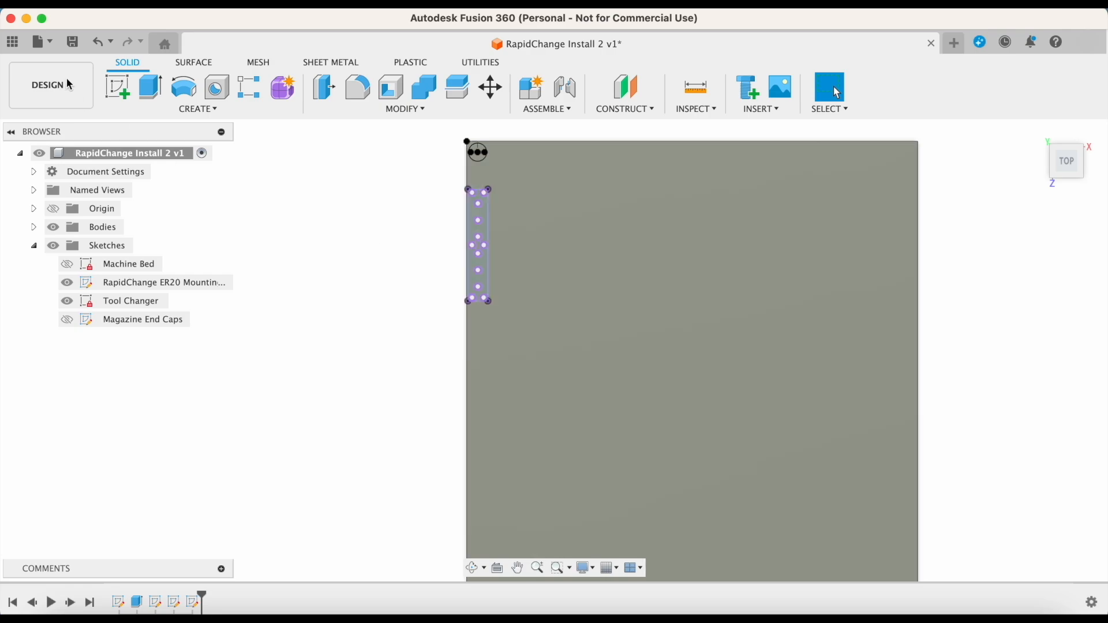
pyautogui.click(27, 20)
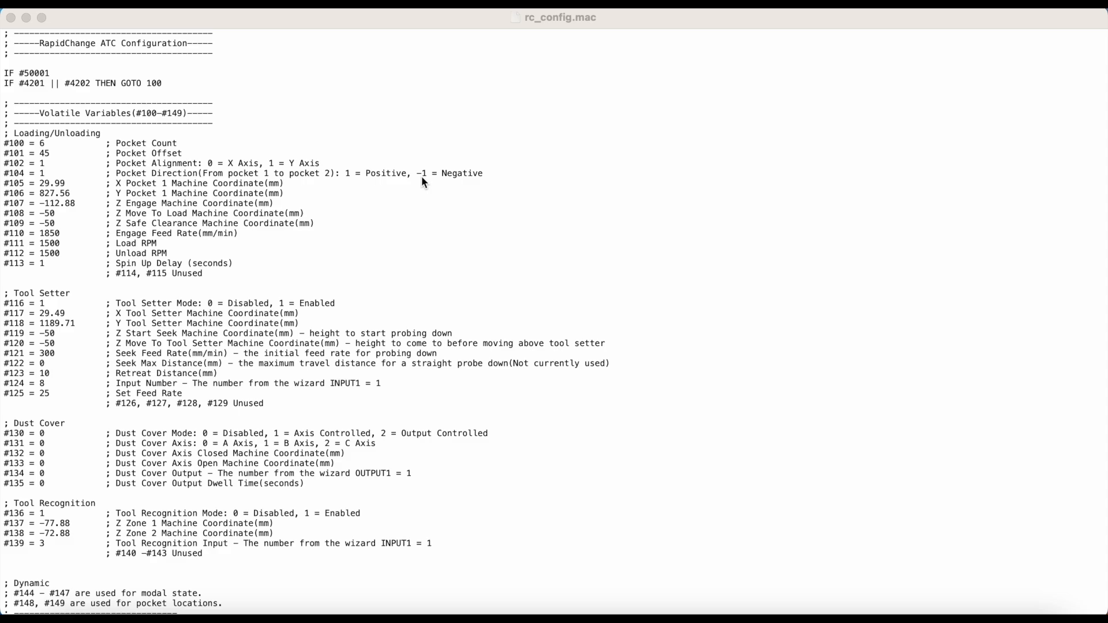
pyautogui.click(142, 196)
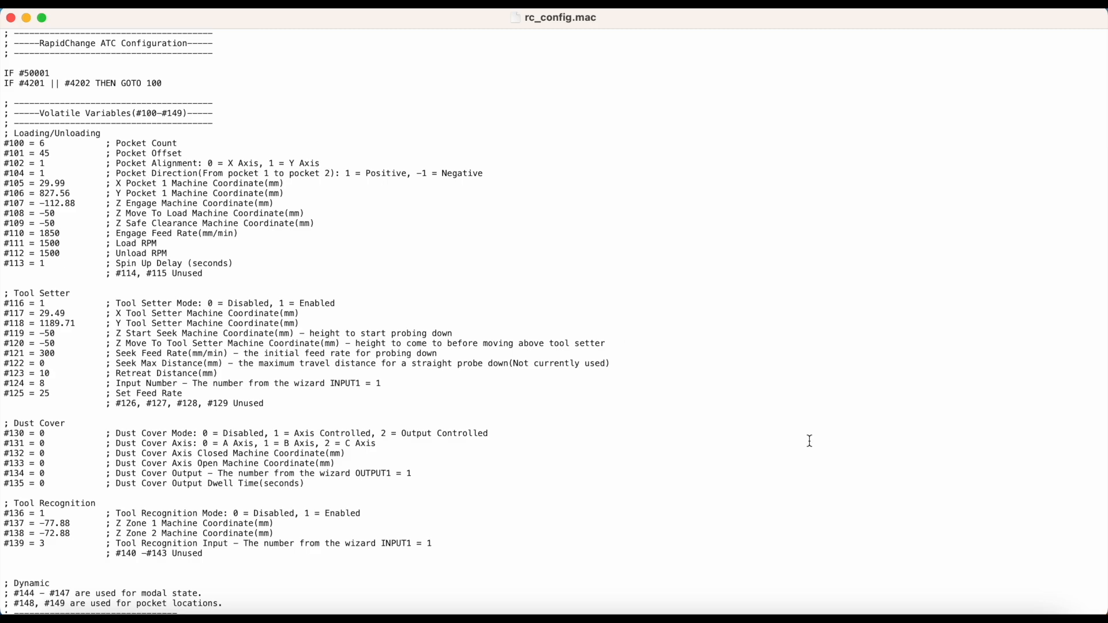
pyautogui.click(1001, 619)
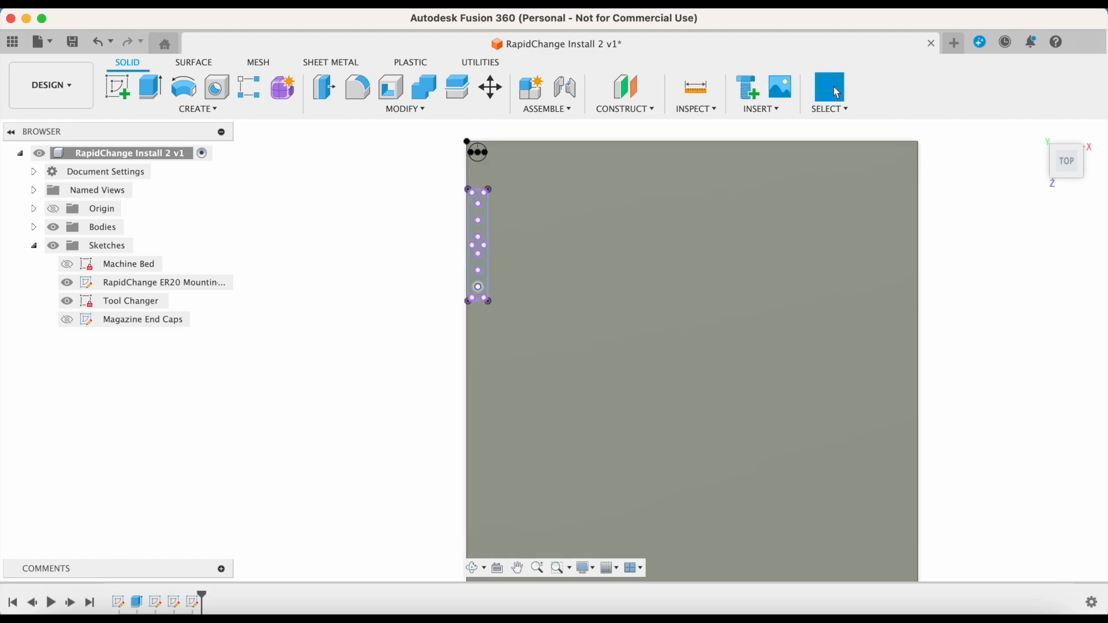
pyautogui.click(481, 215)
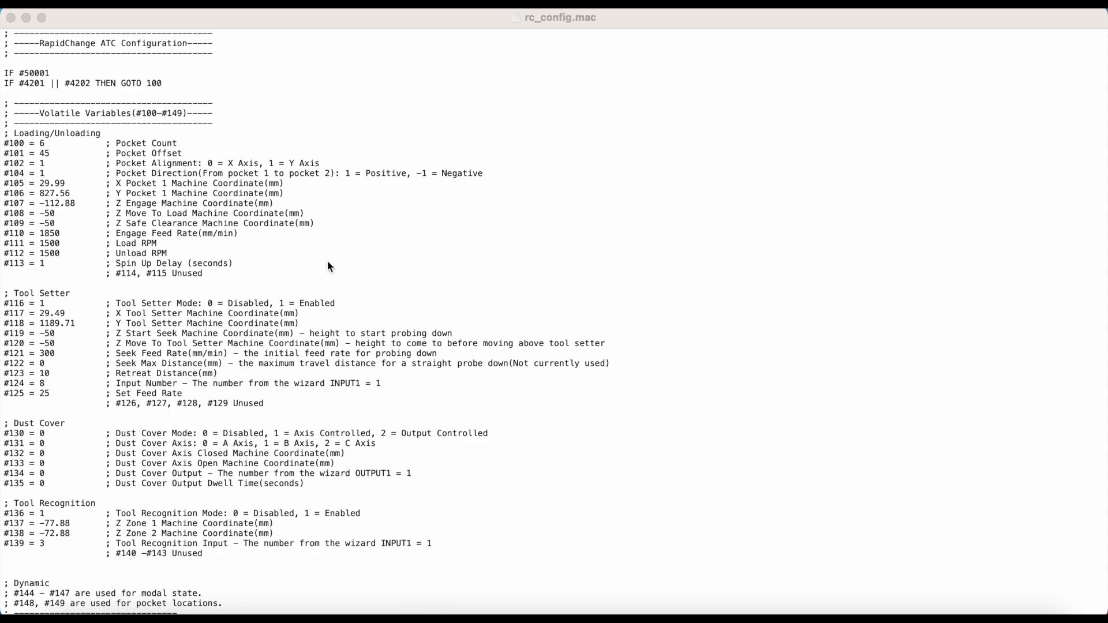
# Switch to the RapidChange ATC website and open the Magazine Installation guide
pyautogui.click(27, 21)
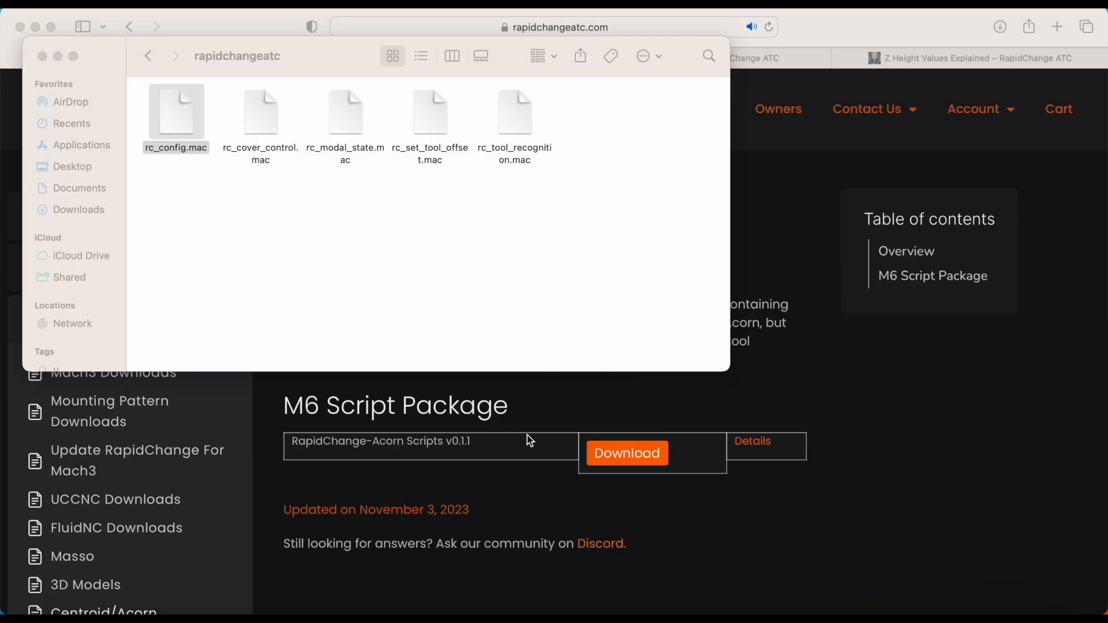
pyautogui.click(537, 427)
pyautogui.click(88, 274)
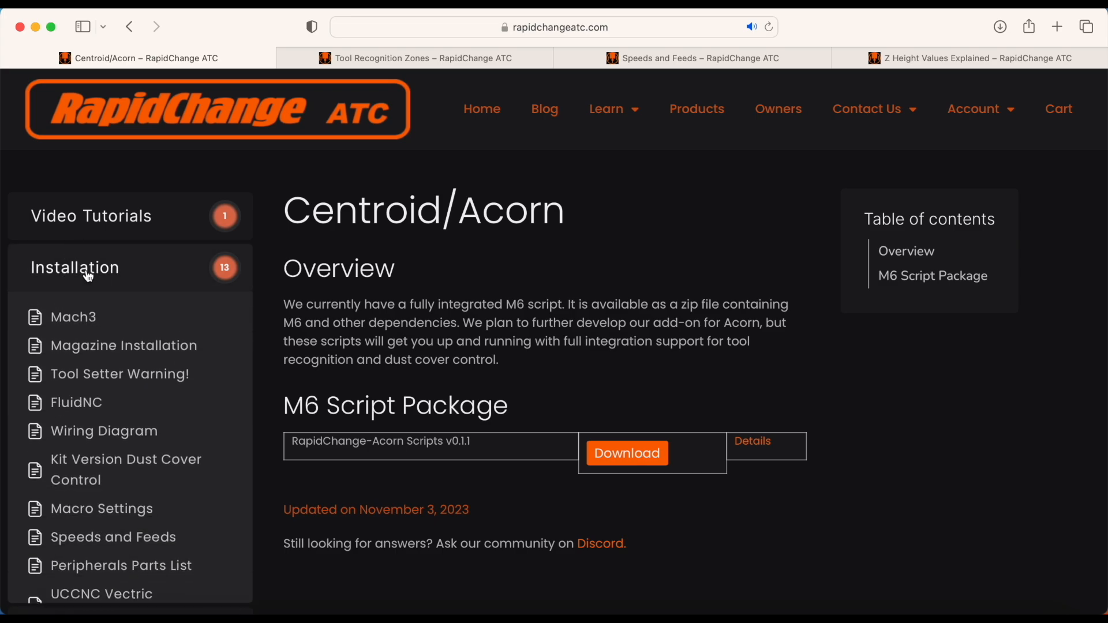
pyautogui.click(102, 350)
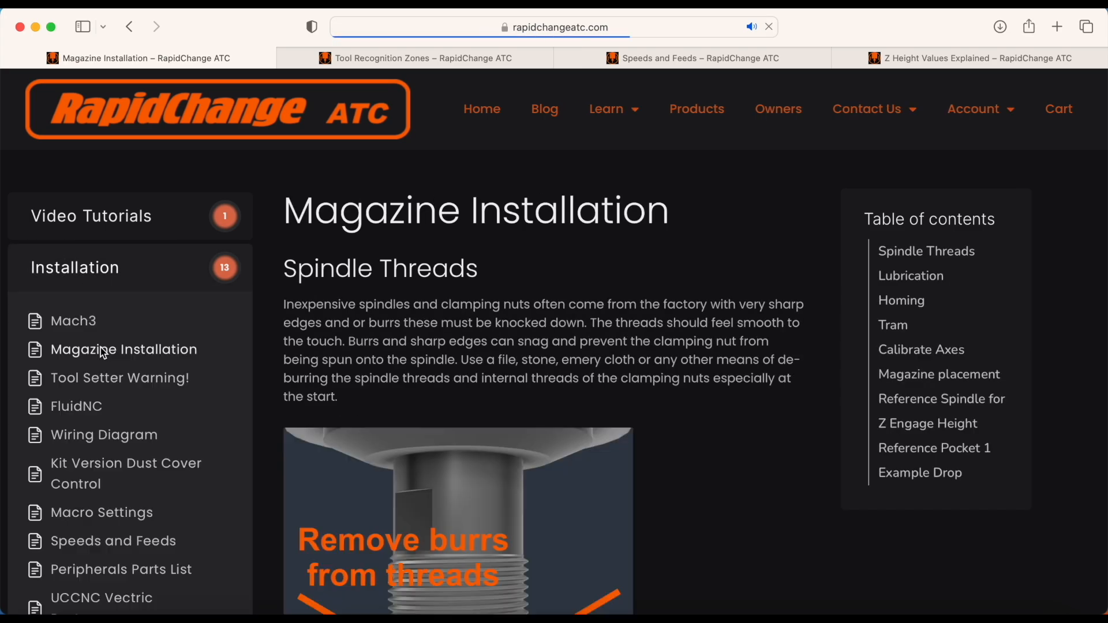
# Read the Magazine Installation guide from axis calibration and magazine placement through the Reference Pocket 1 section
pyautogui.scroll(-5, 358, 373)
pyautogui.scroll(-7, 358, 373)
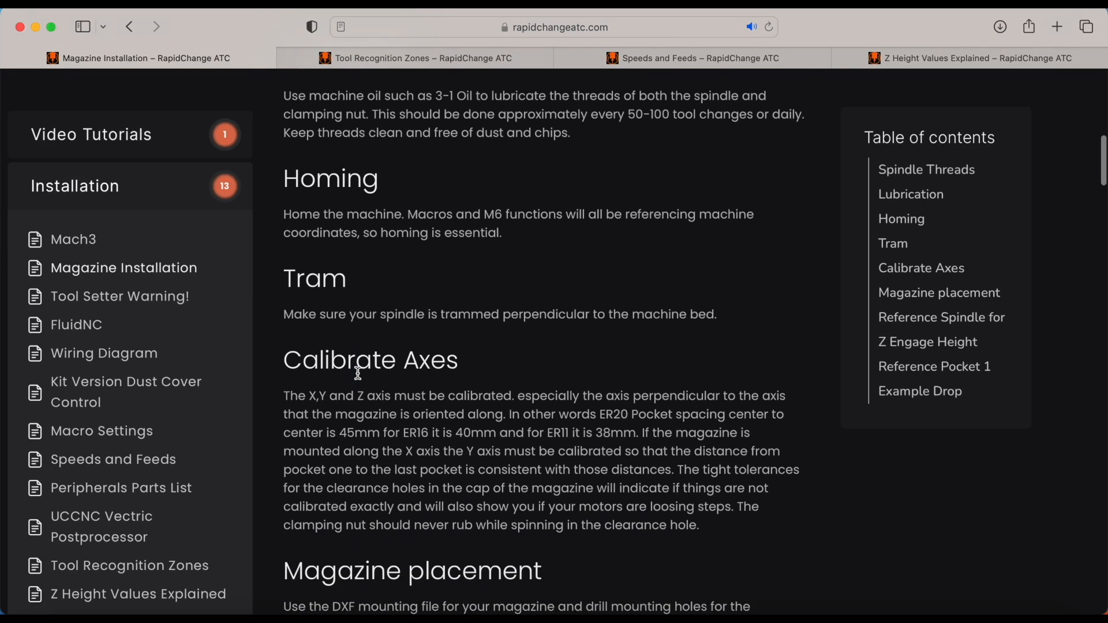
pyautogui.scroll(-5, 358, 373)
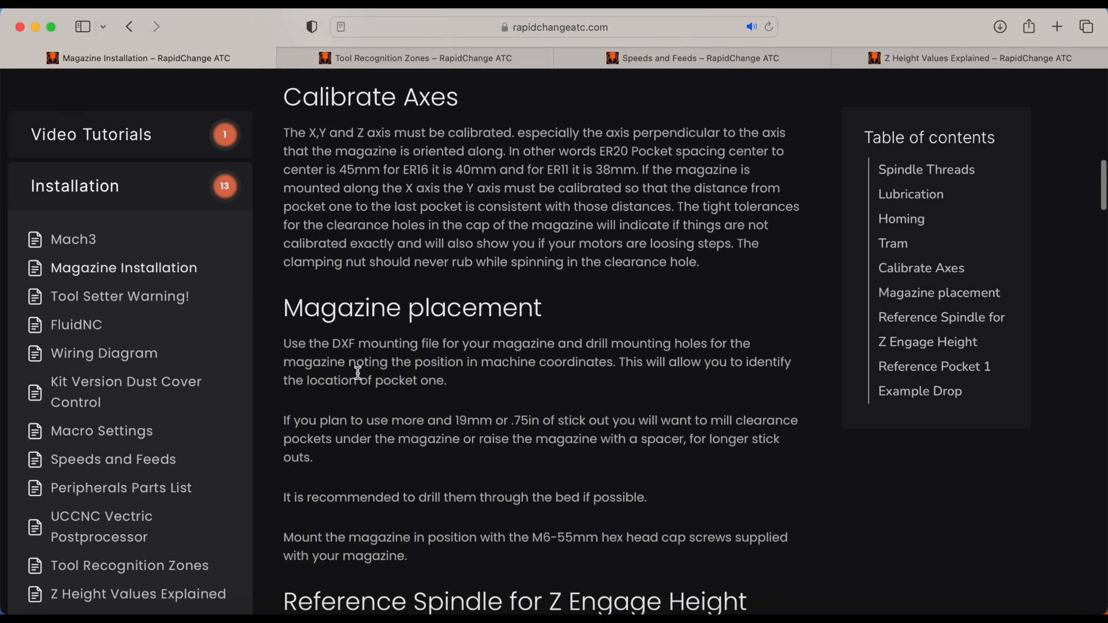
pyautogui.scroll(-3, 358, 374)
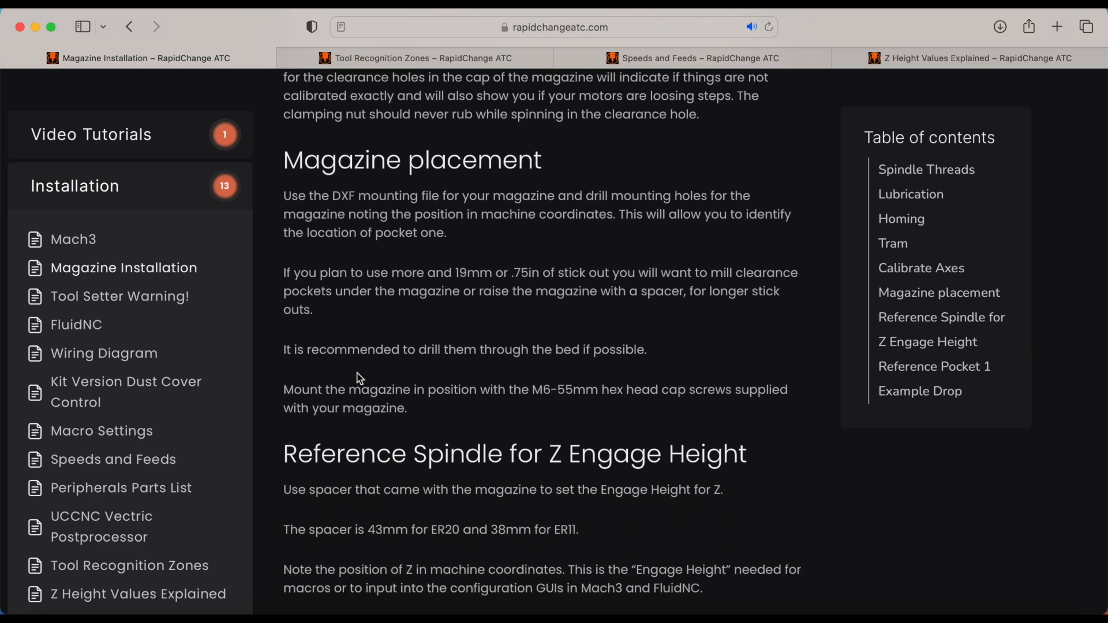
pyautogui.scroll(-10, 359, 377)
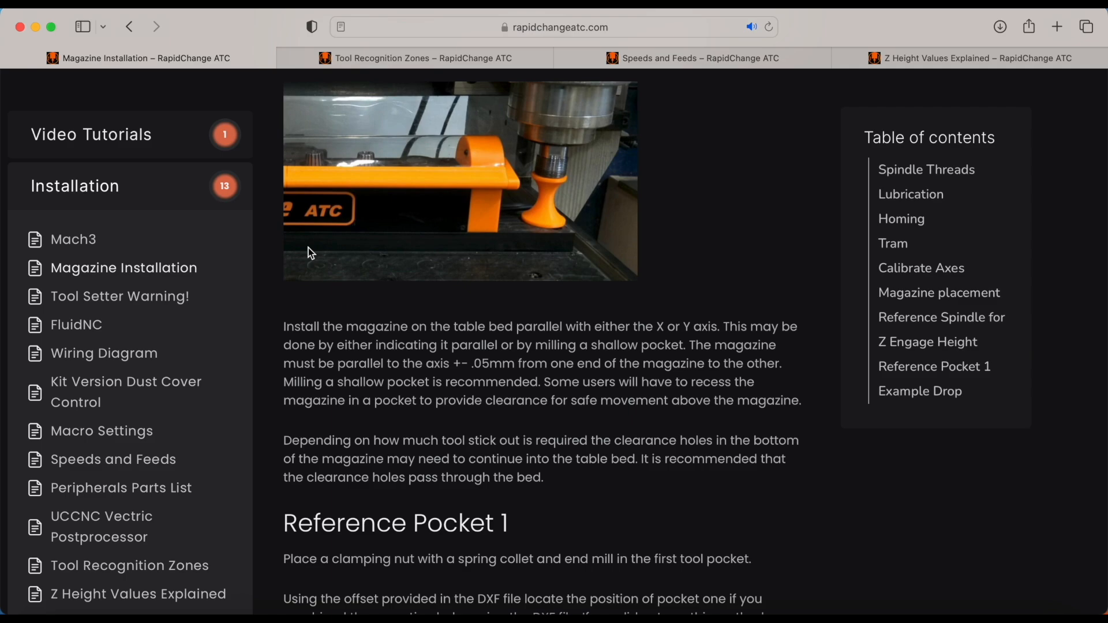
pyautogui.scroll(-4, 308, 248)
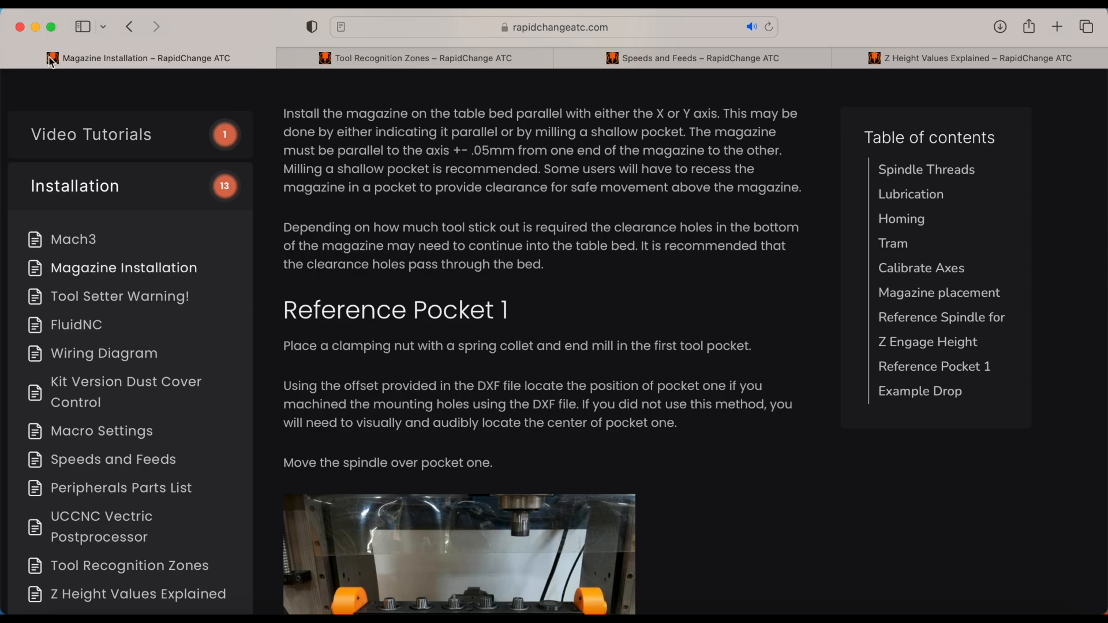
# Return to rc_config.mac and review the X and Y Pocket 1 machine coordinates
pyautogui.click(1003, 620)
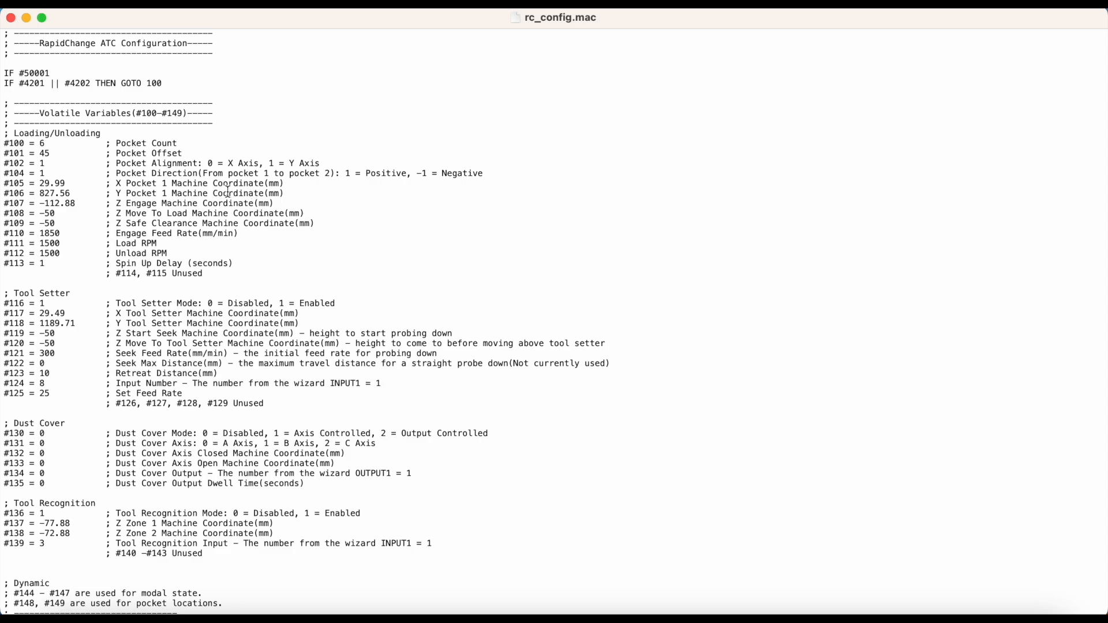
pyautogui.doubleClick(273, 193)
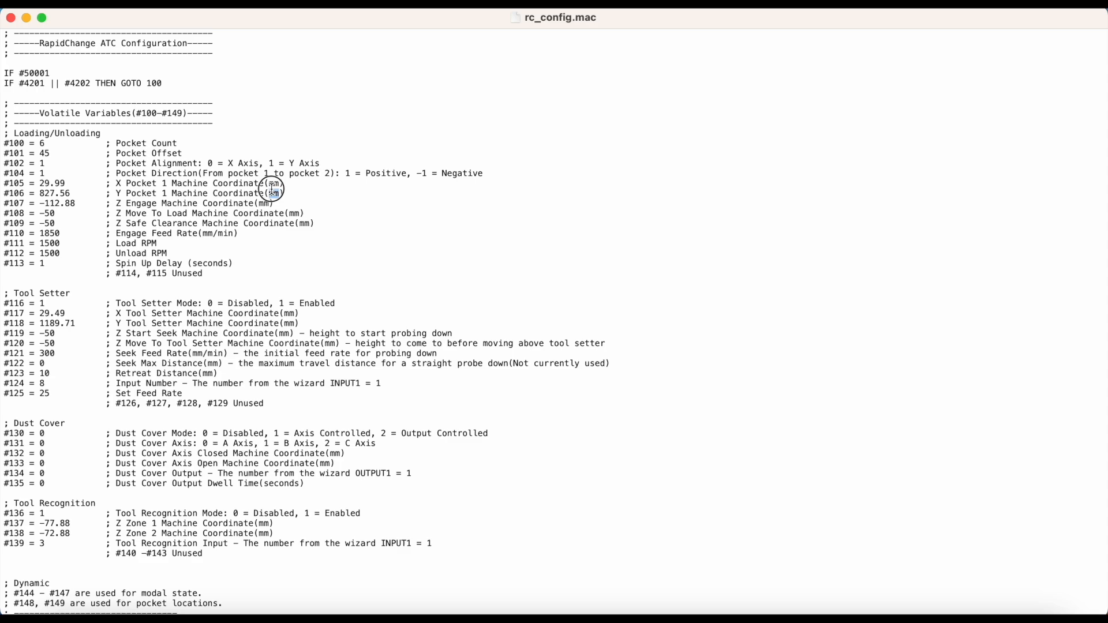
pyautogui.click(325, 193)
# Switch to the Z Height Values Explained web page and examine its Z Engage Height section
pyautogui.click(27, 19)
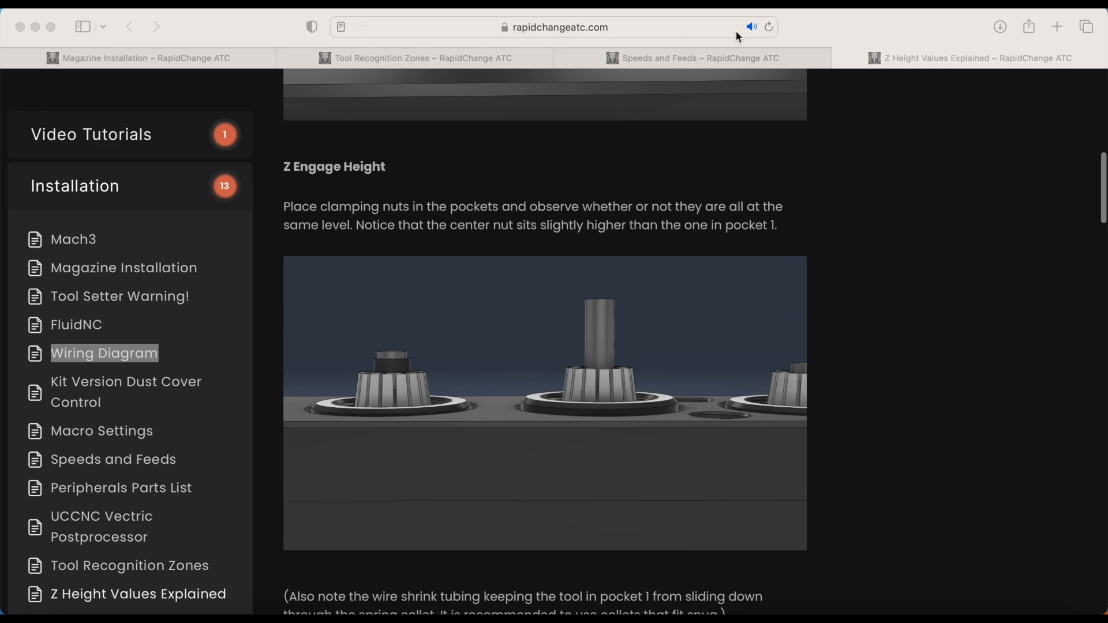
pyautogui.scroll(-2, 638, 179)
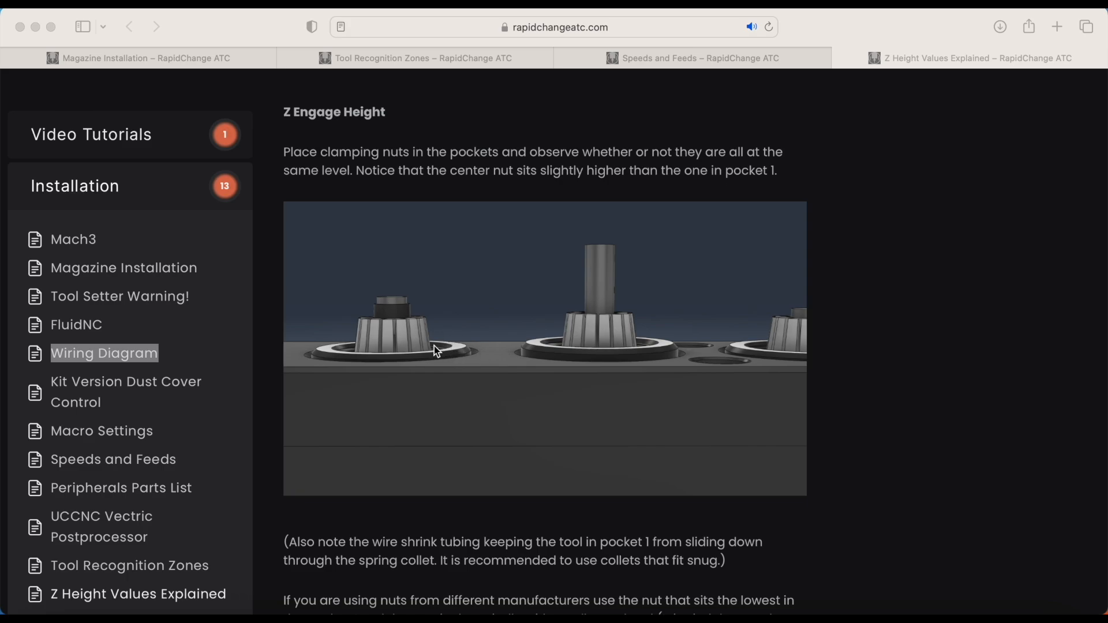
# Read the Z Engage Height instructions on choosing the clamping nut and lowering the spindle into Pocket 1
pyautogui.scroll(-1, 444, 346)
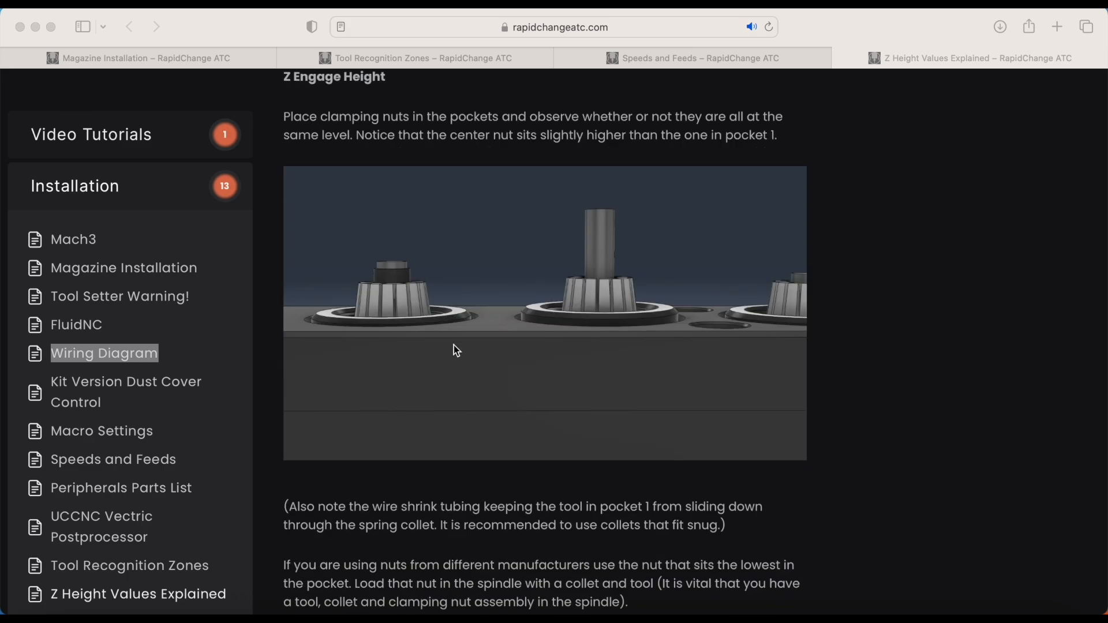
pyautogui.scroll(-8, 455, 346)
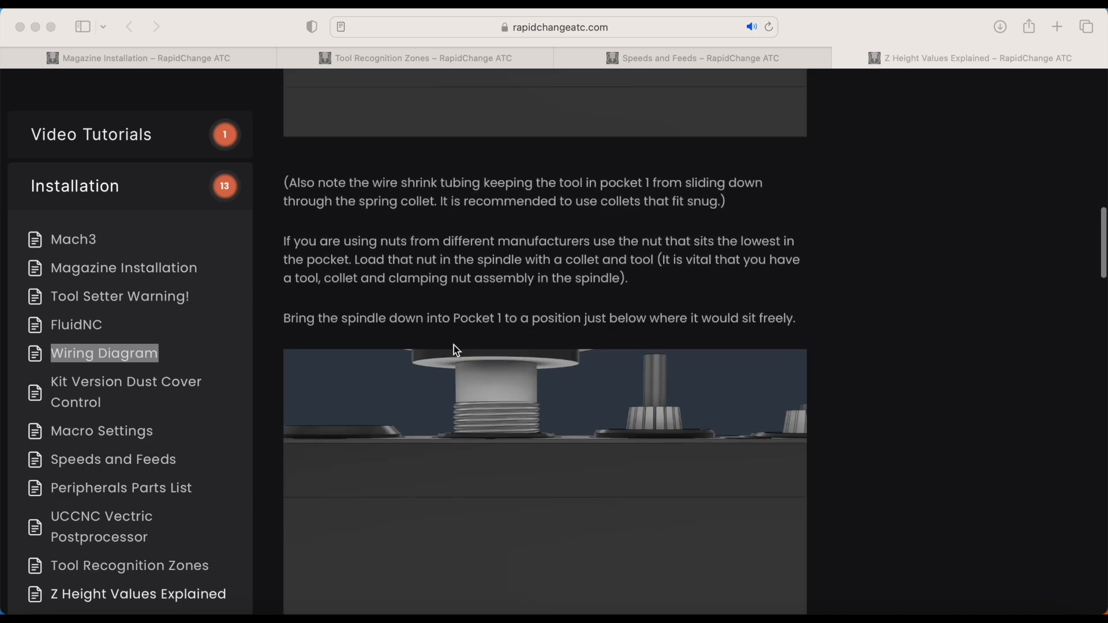
pyautogui.scroll(1, 454, 345)
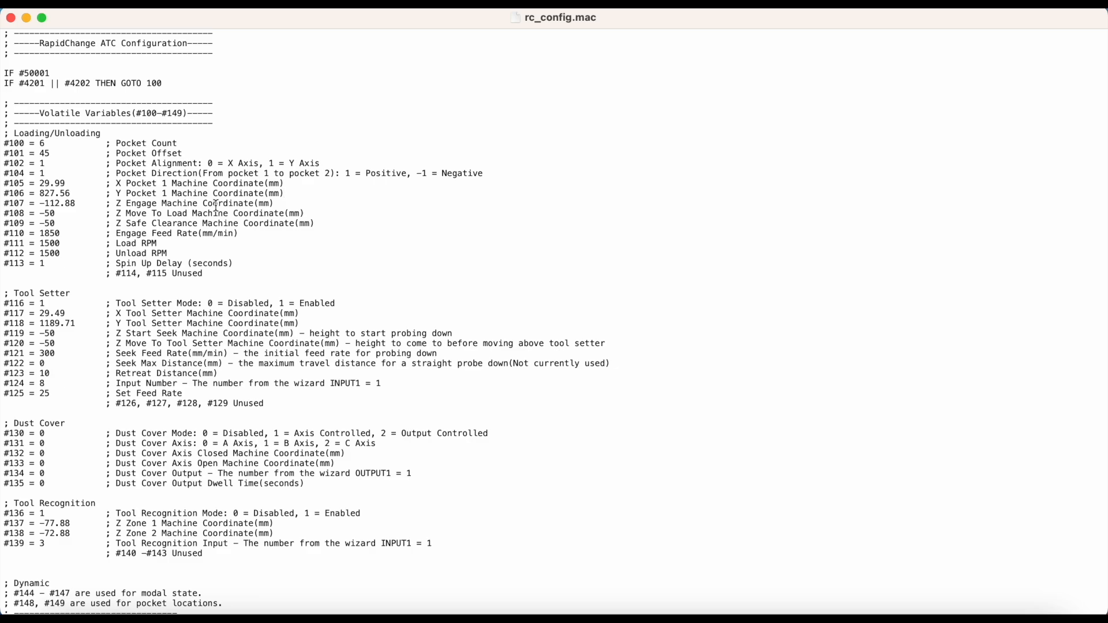
# Return to rc_config.mac and review the Z Engage and Z Move To Load machine coordinates
pyautogui.doubleClick(265, 203)
pyautogui.moveTo(254, 216); pyautogui.dragTo(6, 214)
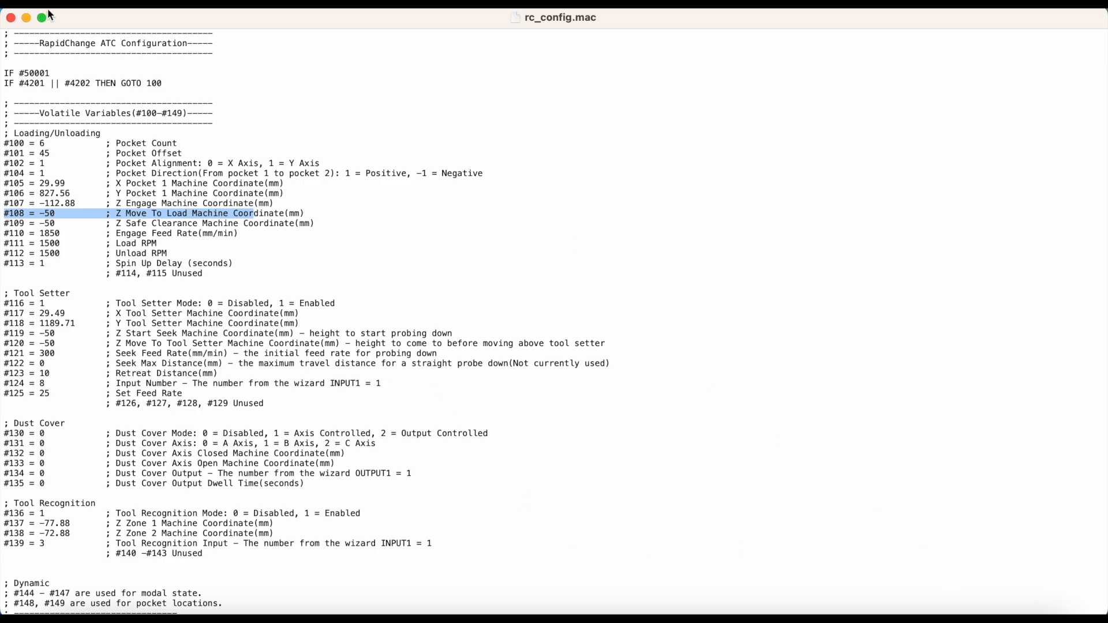
pyautogui.click(26, 17)
pyautogui.scroll(10, 427, 301)
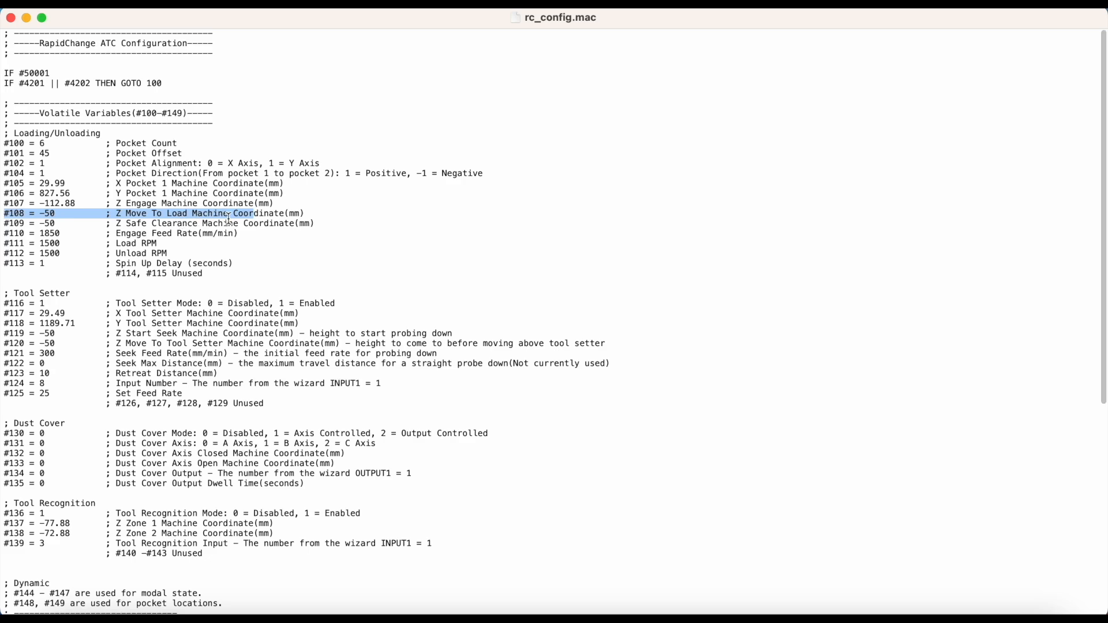
pyautogui.click(283, 218)
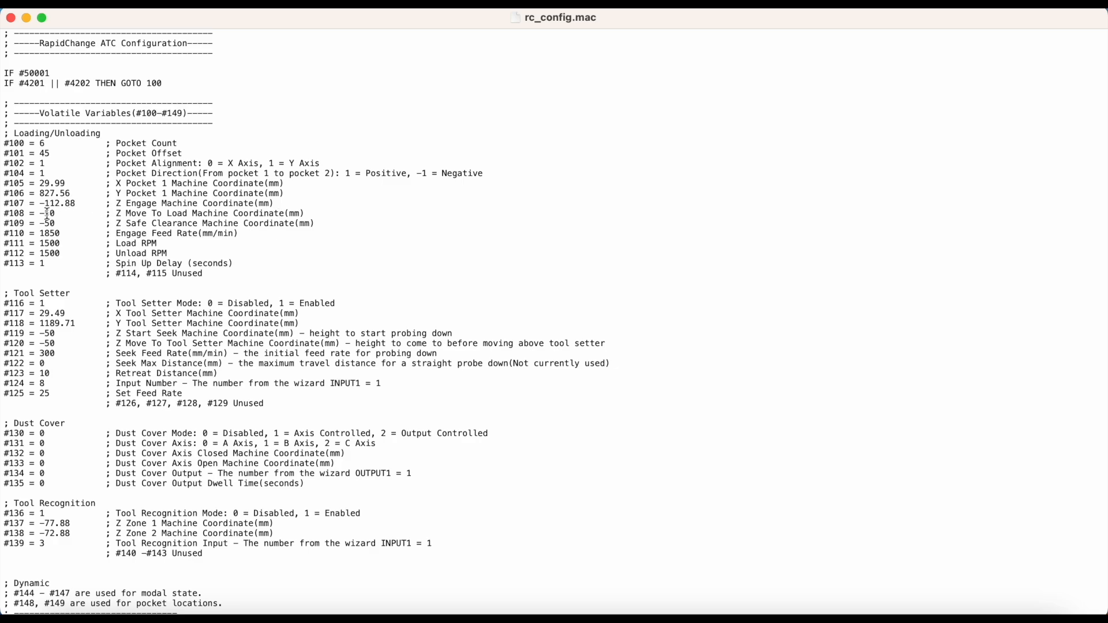
pyautogui.click(57, 214)
pyautogui.click(45, 213)
# Examine the ER20 spindle speed and feed ratios on the Speeds and Feeds web page and compare them with rc_config.mac
pyautogui.click(26, 18)
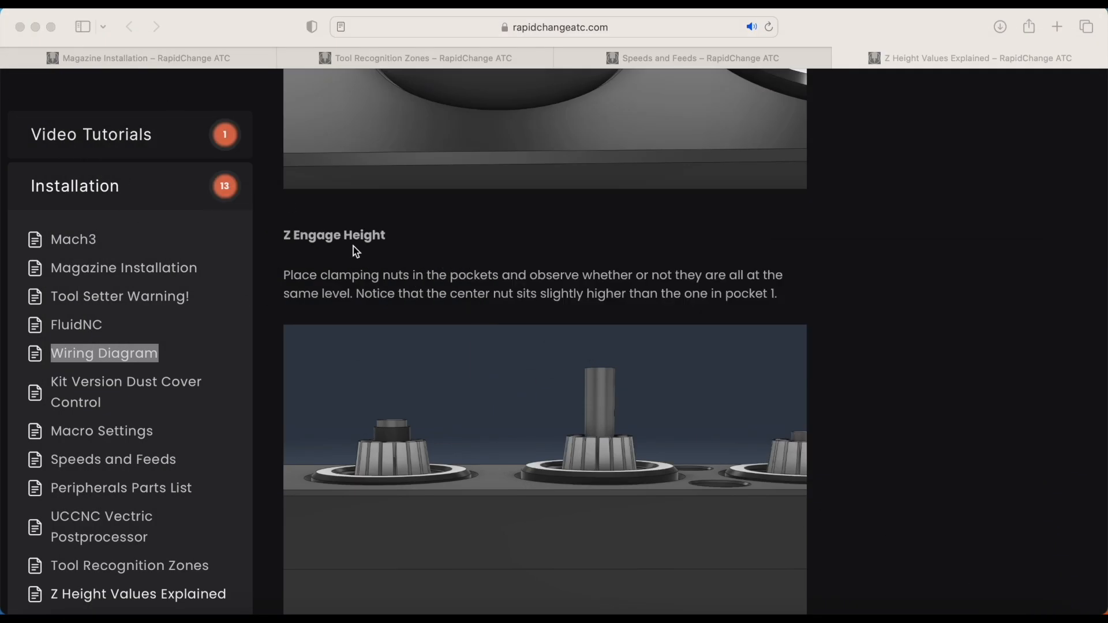
pyautogui.click(683, 63)
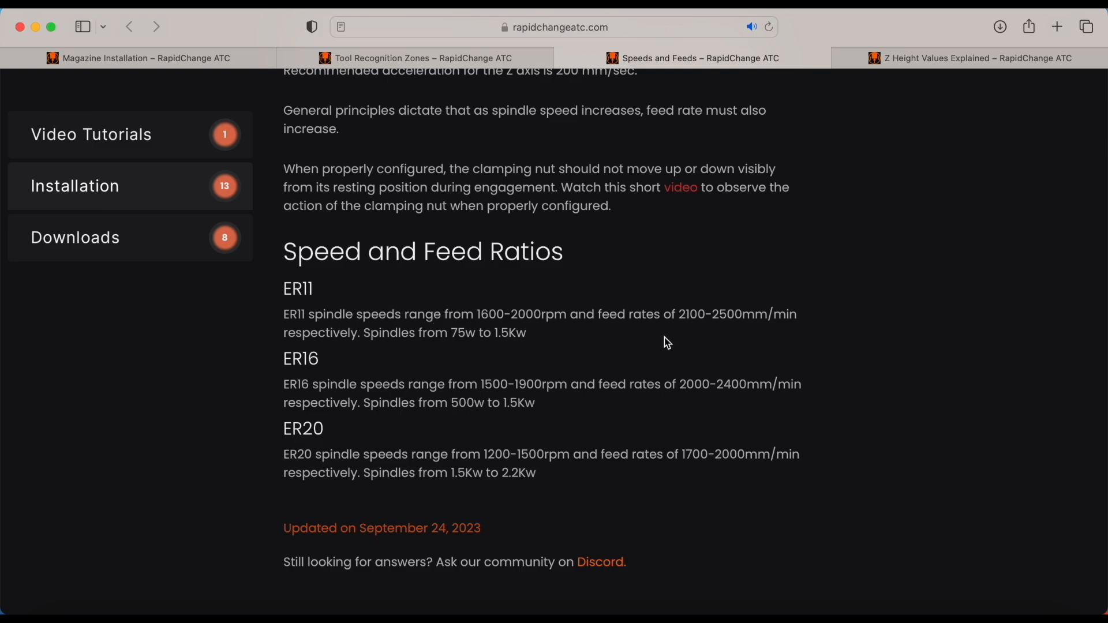
pyautogui.moveTo(285, 430); pyautogui.dragTo(330, 433)
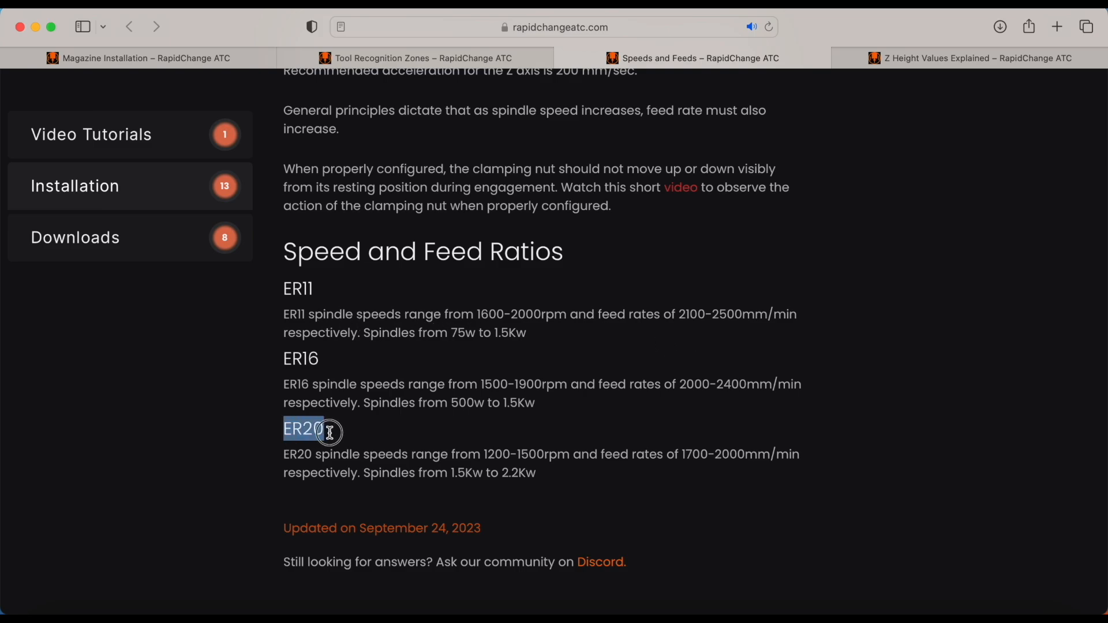
pyautogui.click(283, 439)
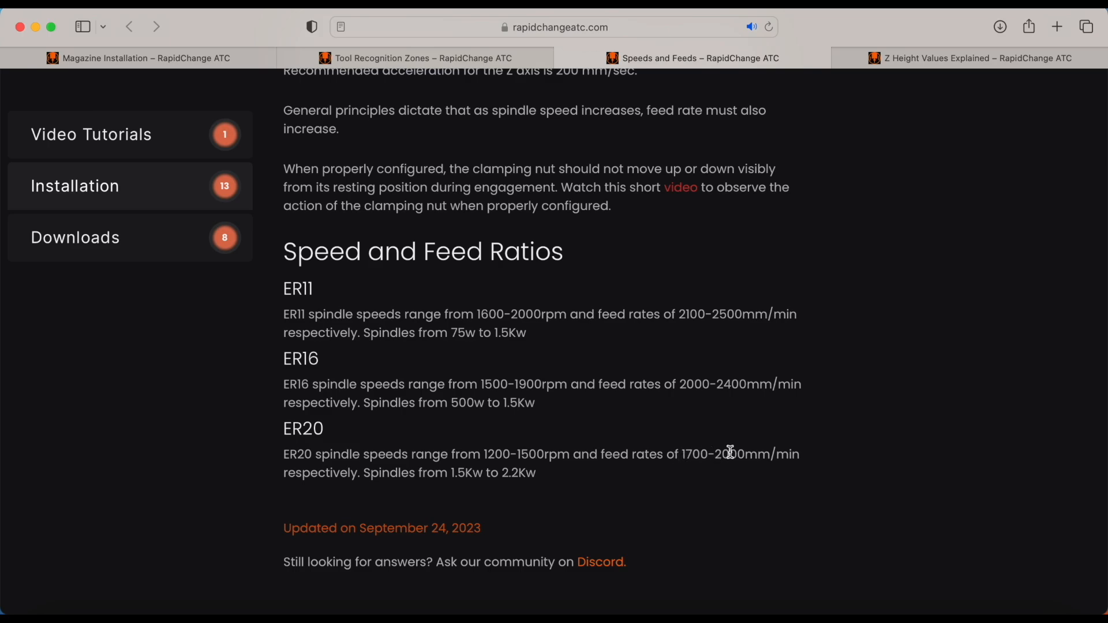
pyautogui.click(993, 612)
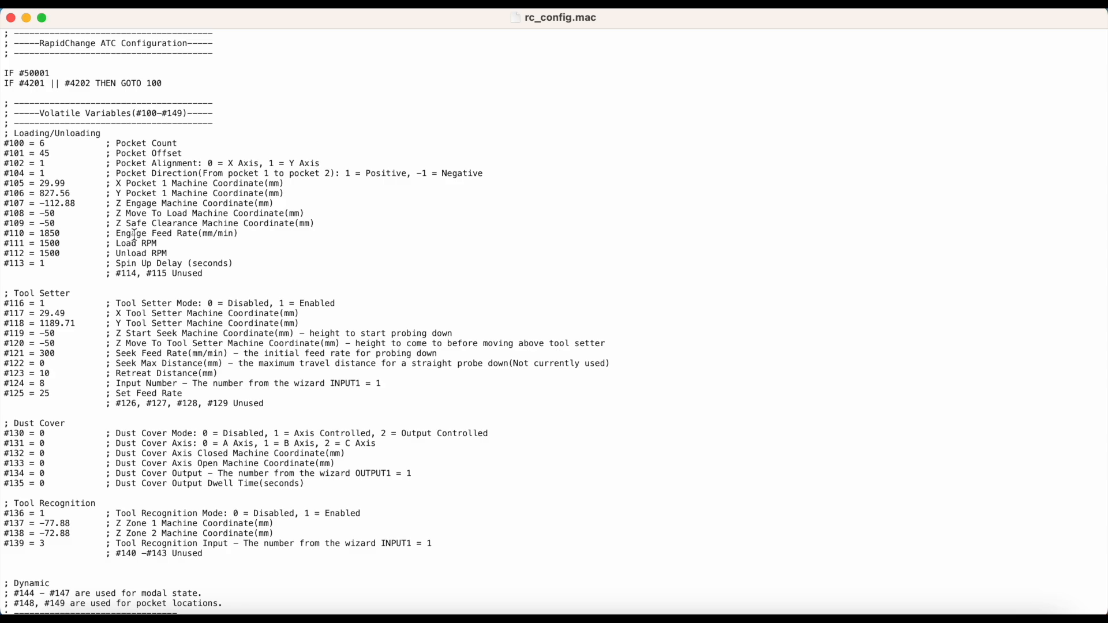
# Read the Speeds and Feeds guidance on Z axis feed rate, acceleration and clamping nut movement, through the Speed and Feed Ratios
pyautogui.click(25, 17)
pyautogui.scroll(6, 366, 290)
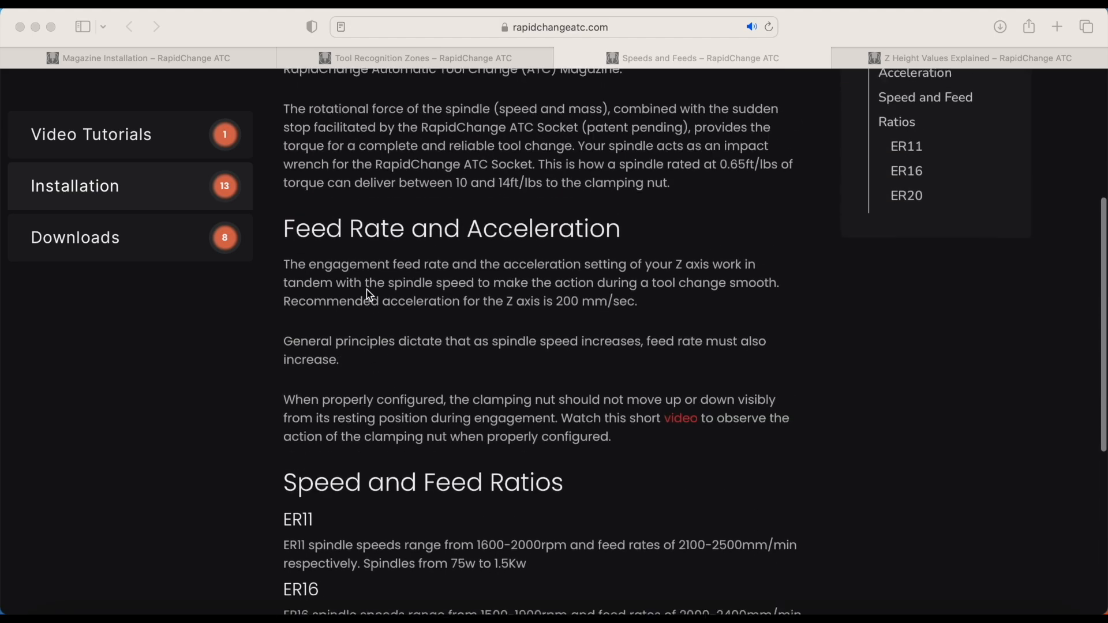
pyautogui.scroll(-4, 386, 295)
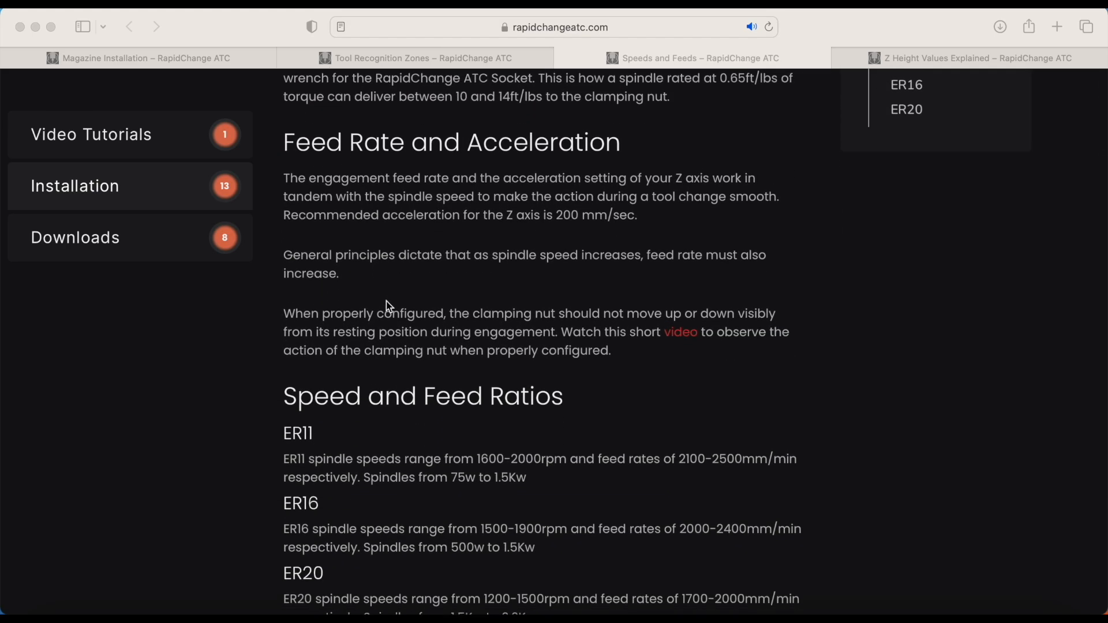
pyautogui.click(1003, 604)
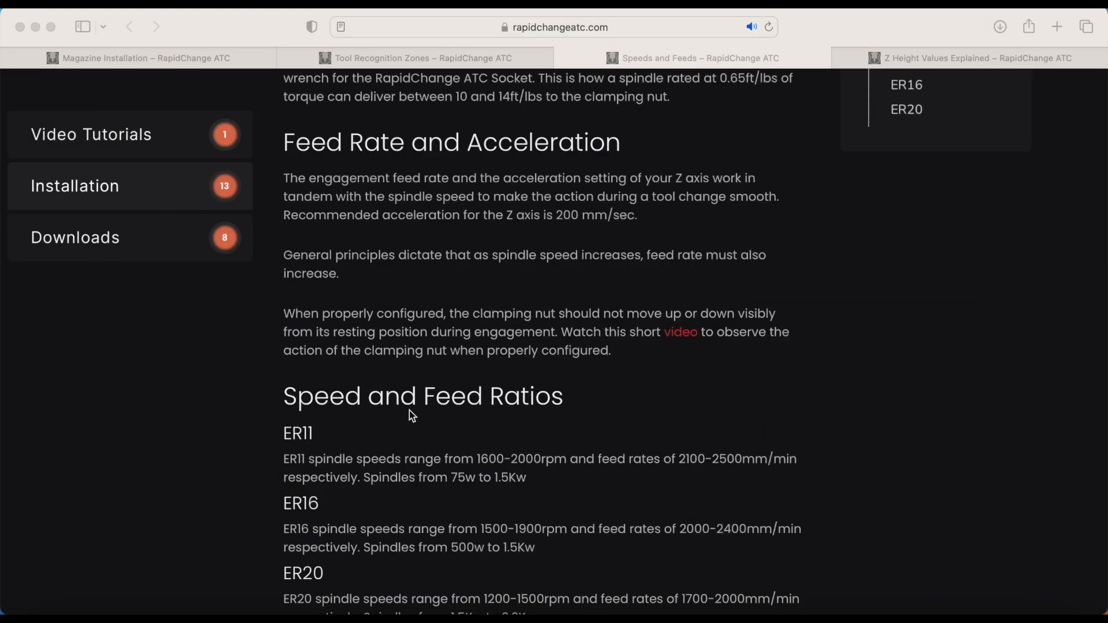
pyautogui.scroll(-5, 412, 415)
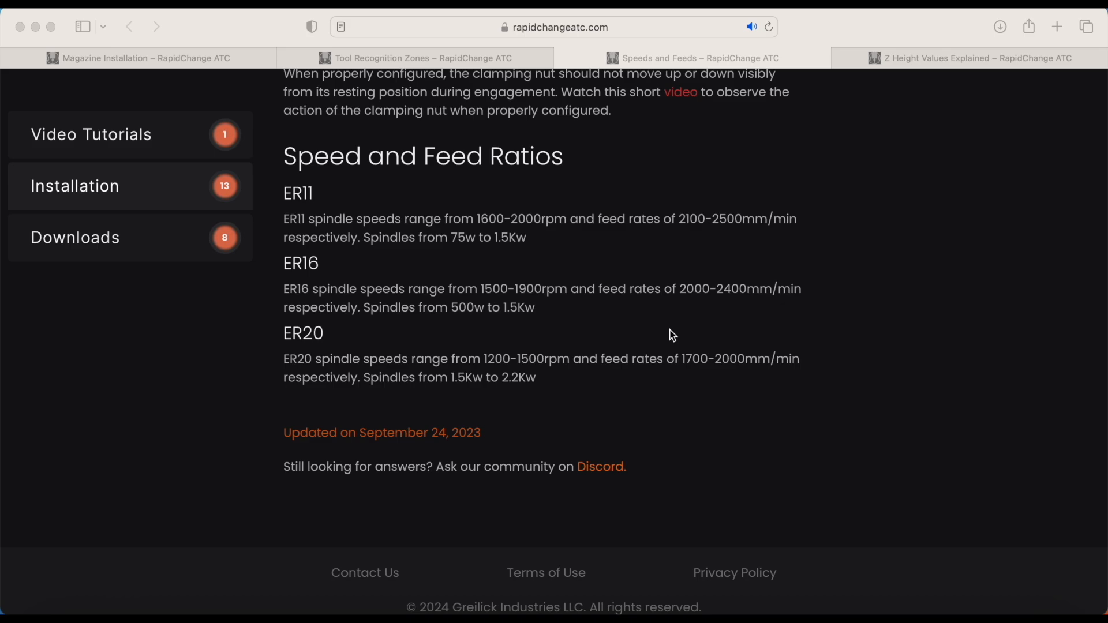
pyautogui.scroll(2, 674, 335)
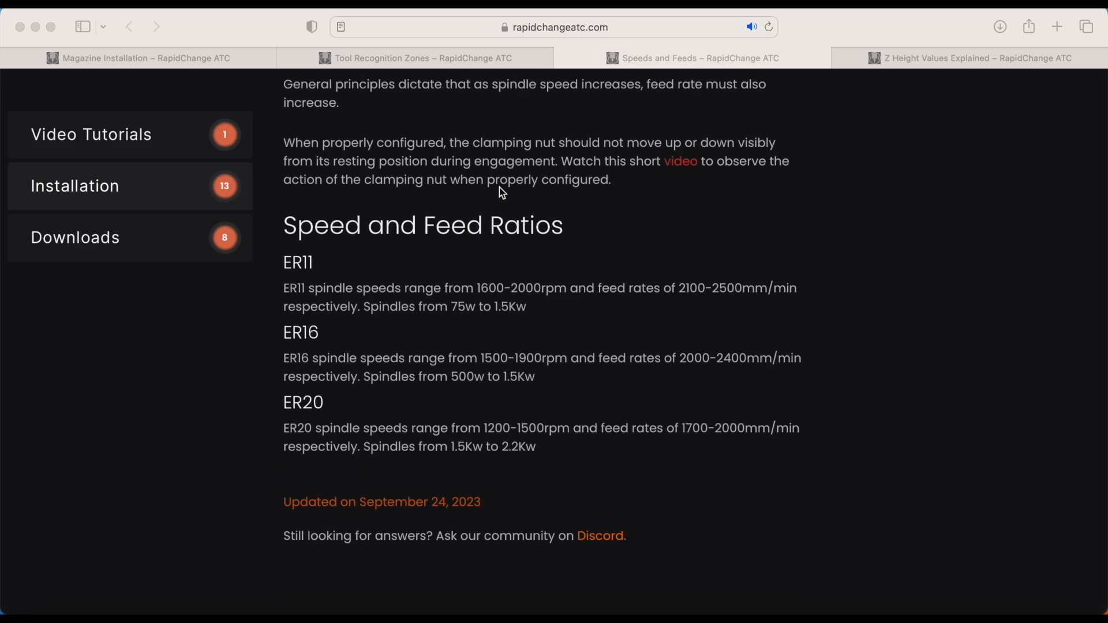
pyautogui.click(481, 141)
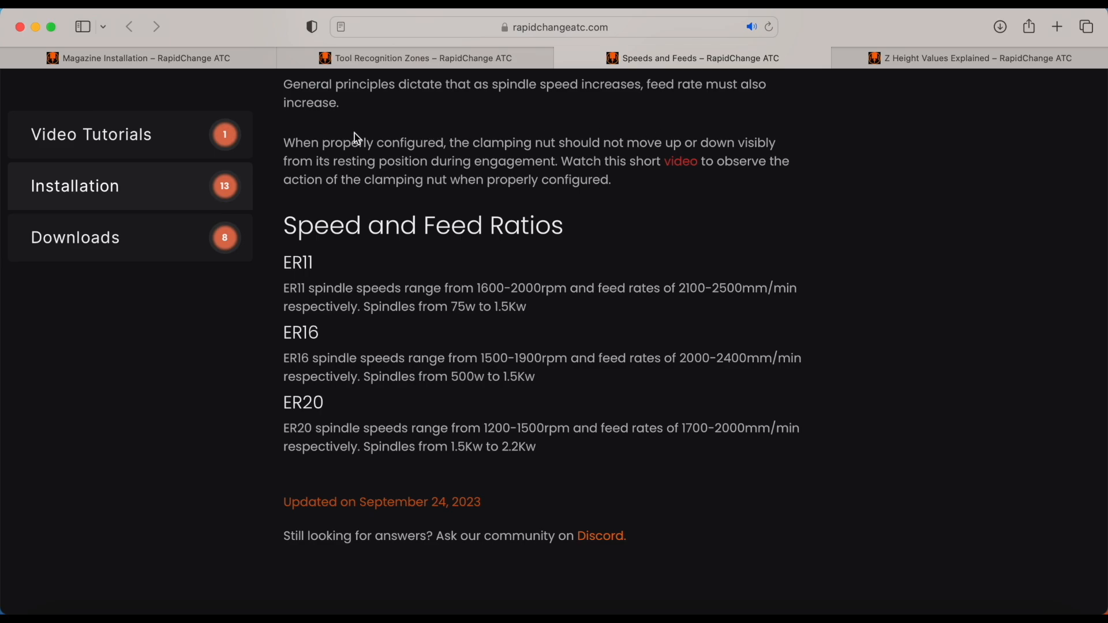
pyautogui.moveTo(344, 142); pyautogui.dragTo(553, 152)
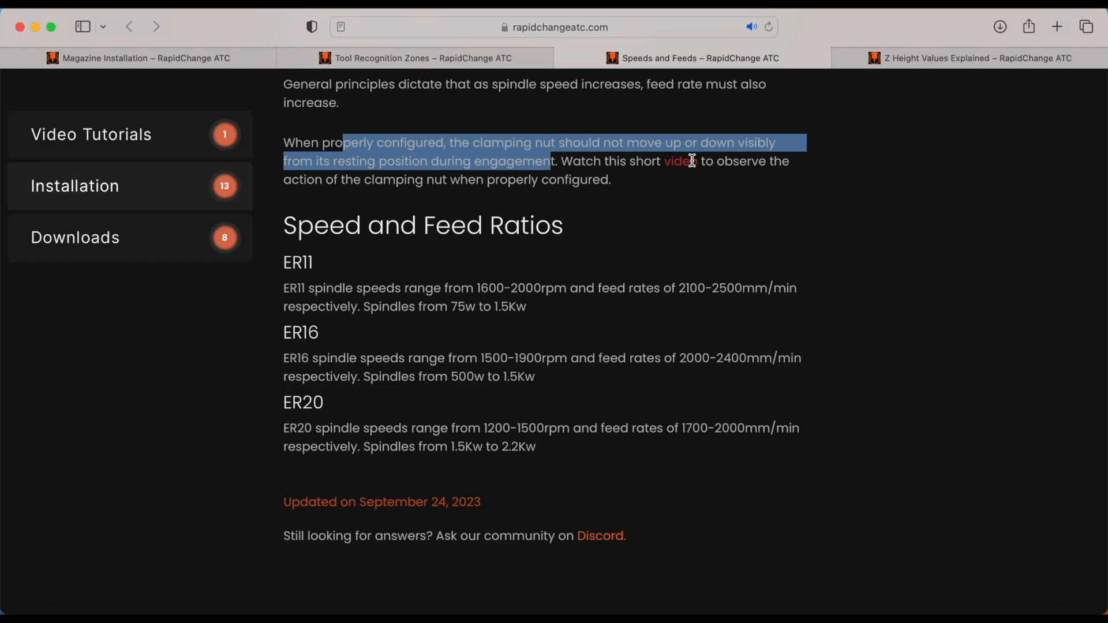
pyautogui.click(602, 247)
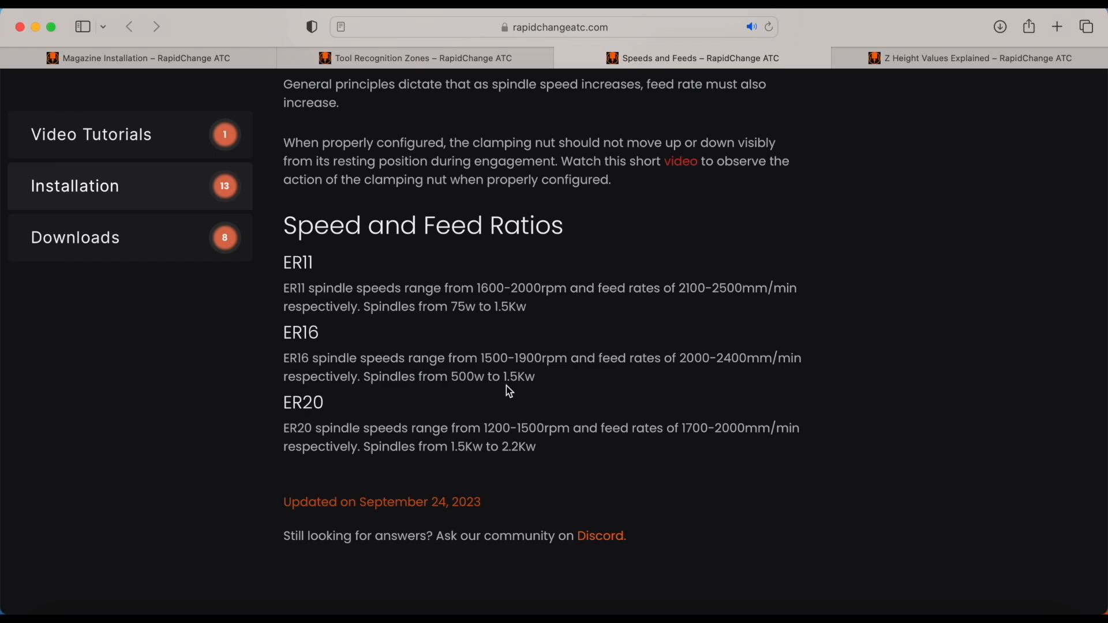
# Return to rc_config.mac and review the engage feed rate, load and unload RPM, and Tool Setter settings
pyautogui.click(1002, 619)
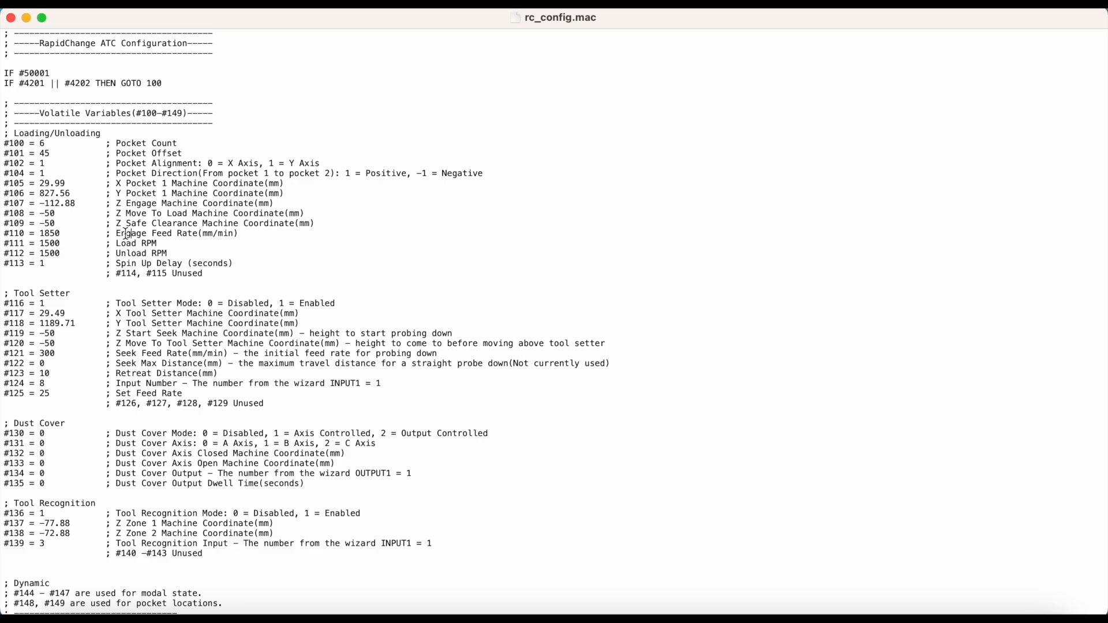
pyautogui.scroll(-2, 161, 243)
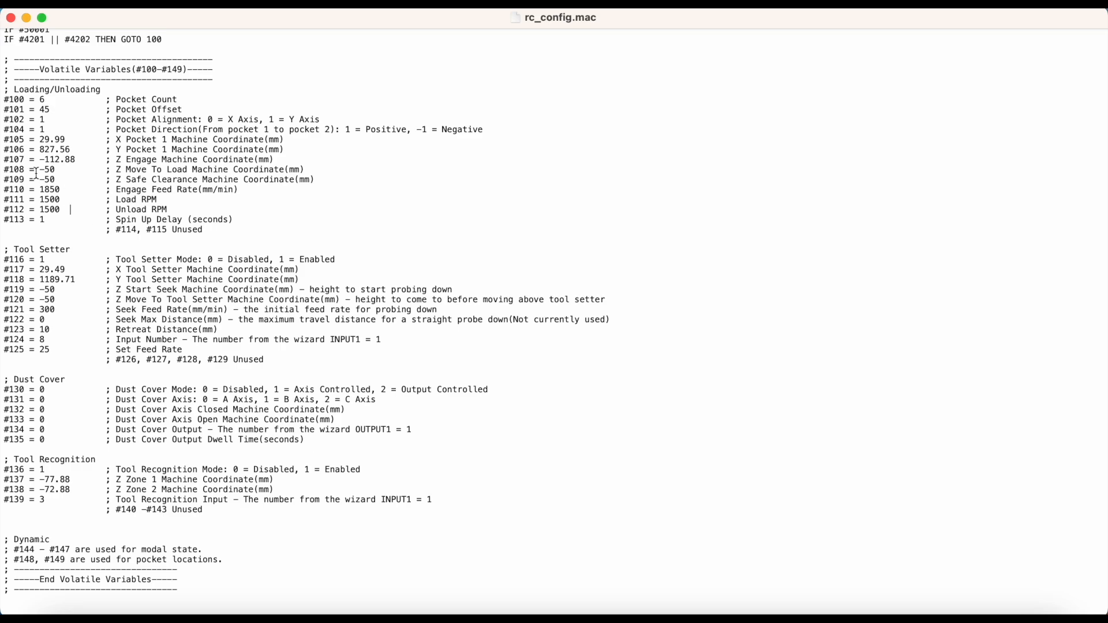
pyautogui.scroll(-2, 91, 223)
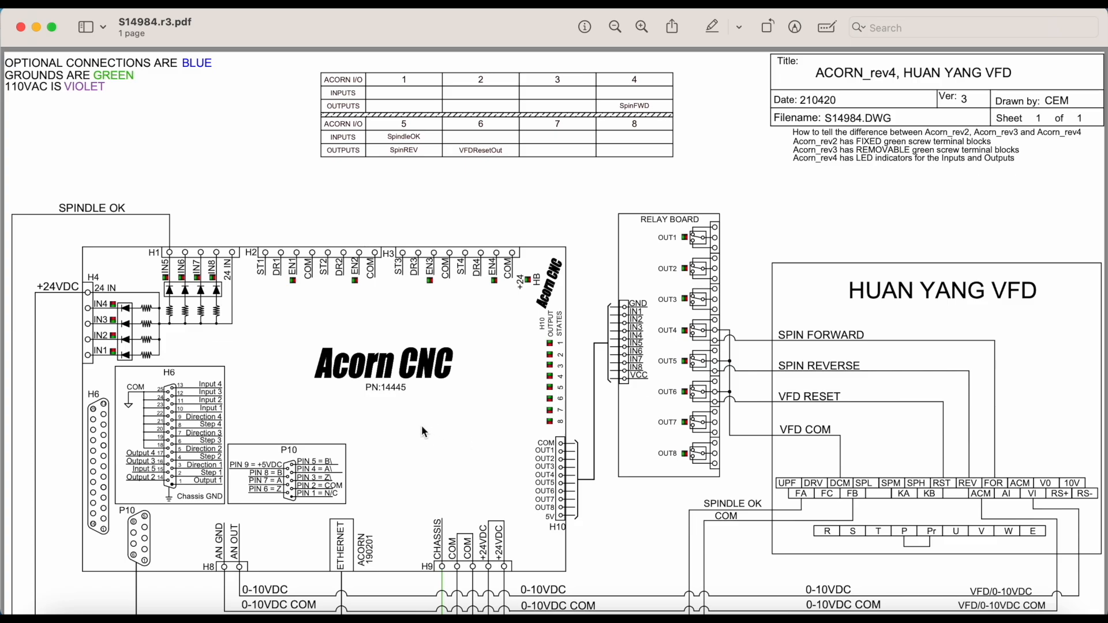
# Examine the input terminals on the Acorn wiring diagram S14984.r3.pdf and review the Tool Setter input number and set feed rate in rc_config.mac
pyautogui.scroll(-2, 379, 361)
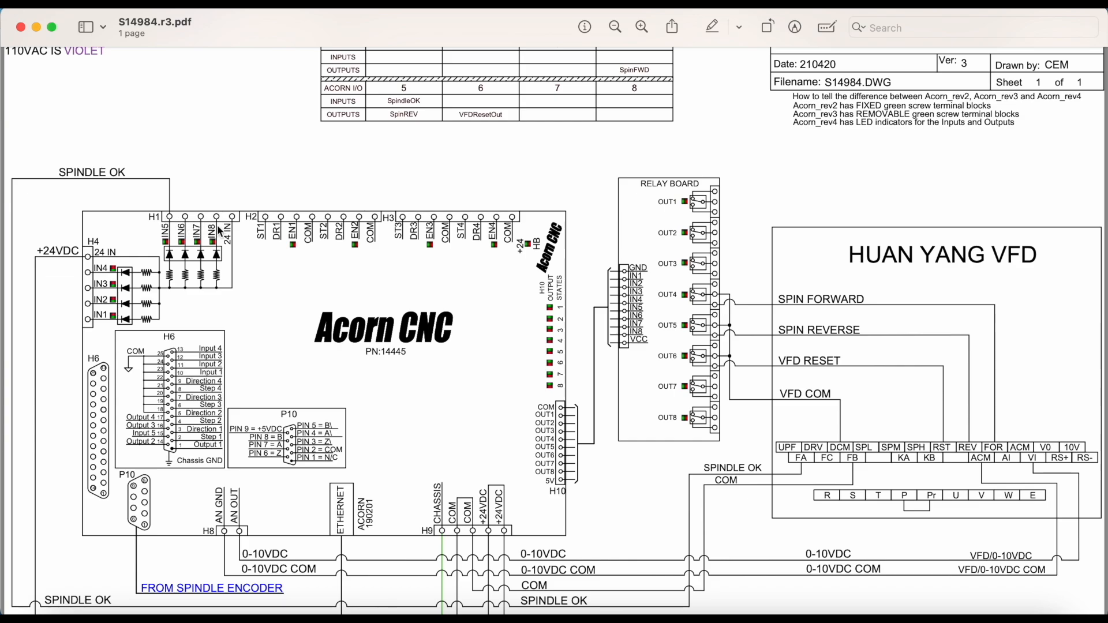
pyautogui.scroll(1, 220, 231)
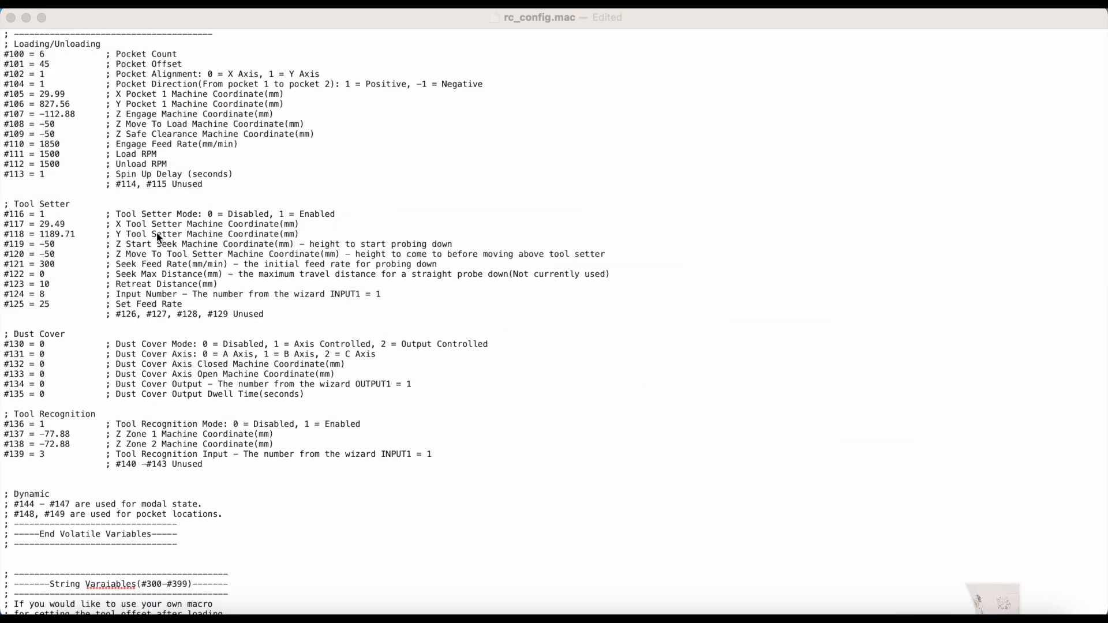
pyautogui.click(44, 295)
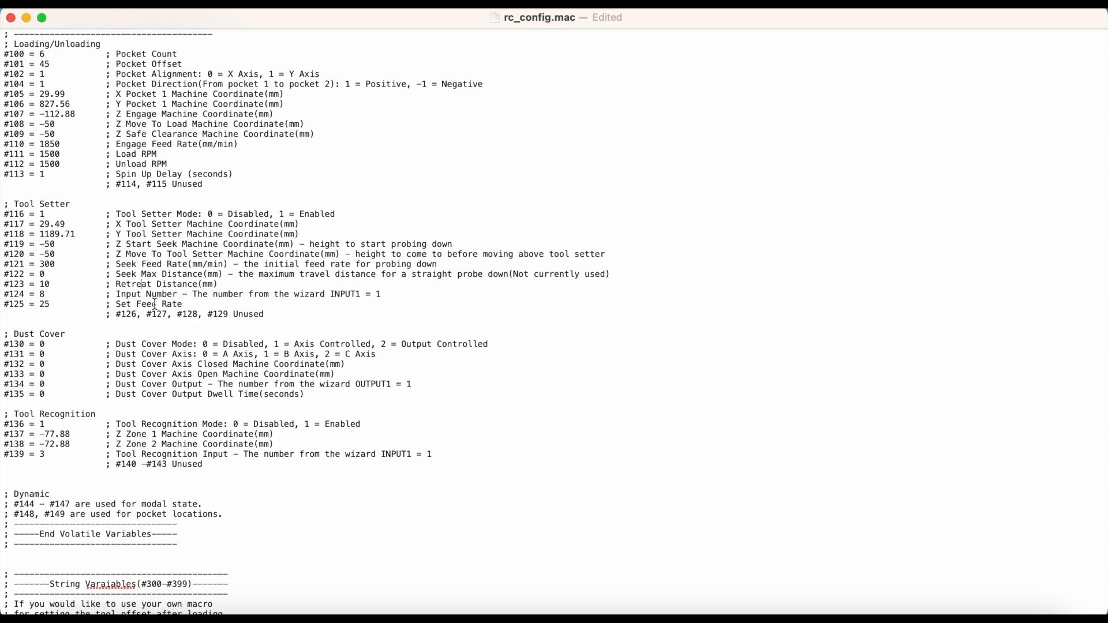
pyautogui.moveTo(193, 304); pyautogui.dragTo(114, 302)
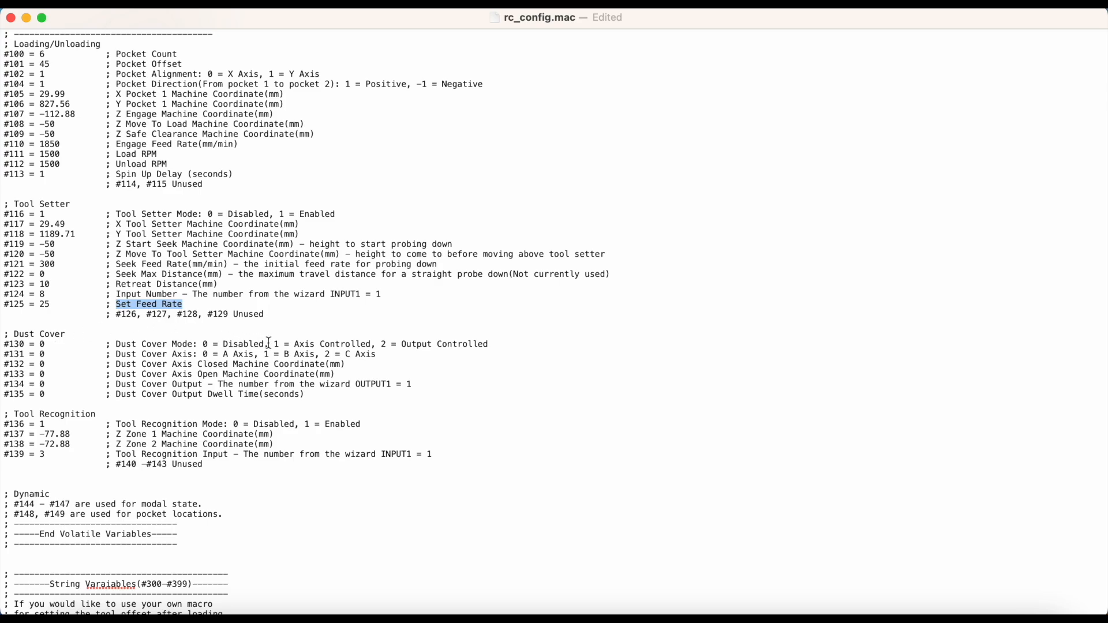
# Review the disabled, axis-controlled and output-controlled Dust Cover Mode options, and consult the Acorn wiring diagram
pyautogui.moveTo(269, 344); pyautogui.dragTo(201, 344)
pyautogui.click(201, 343)
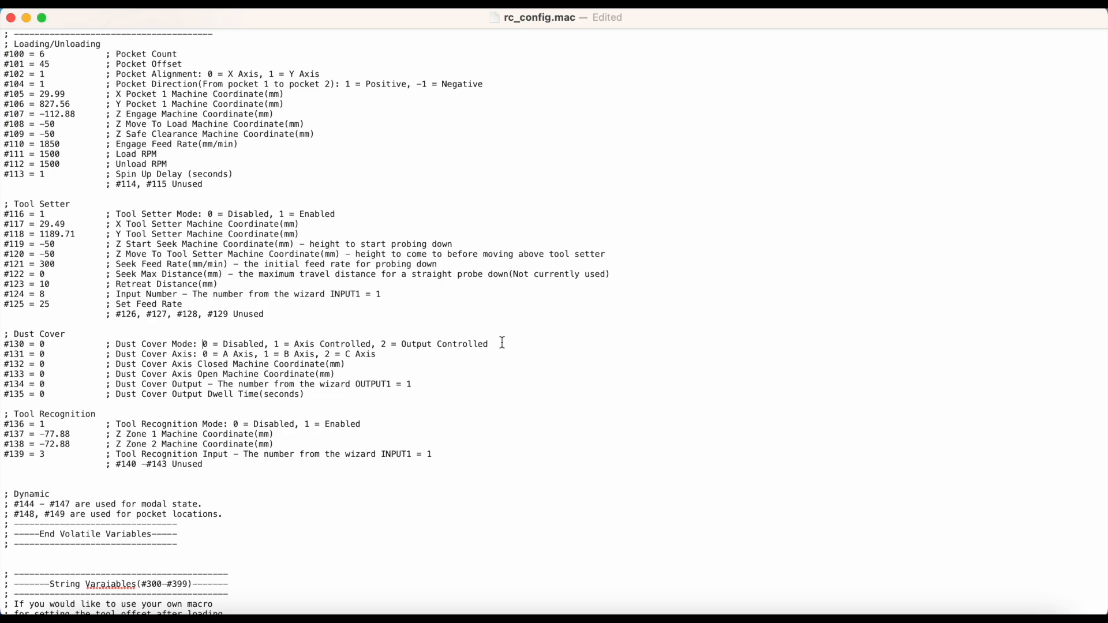
pyautogui.moveTo(500, 344); pyautogui.dragTo(402, 344)
pyautogui.click(448, 324)
pyautogui.moveTo(367, 344); pyautogui.dragTo(296, 345)
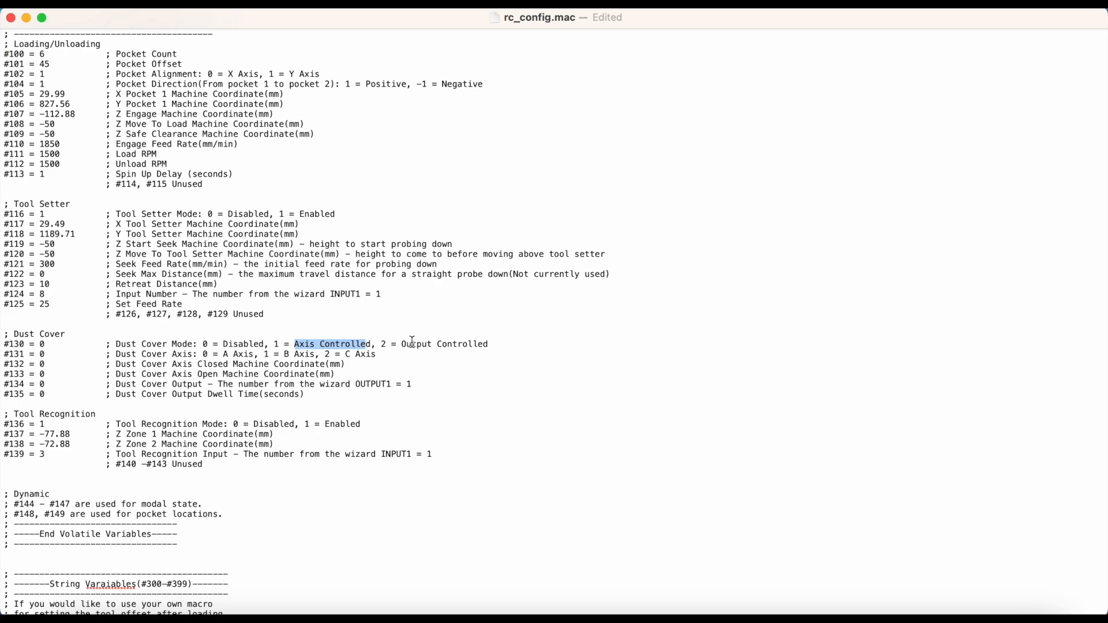
pyautogui.moveTo(402, 344); pyautogui.dragTo(457, 346)
pyautogui.click(457, 346)
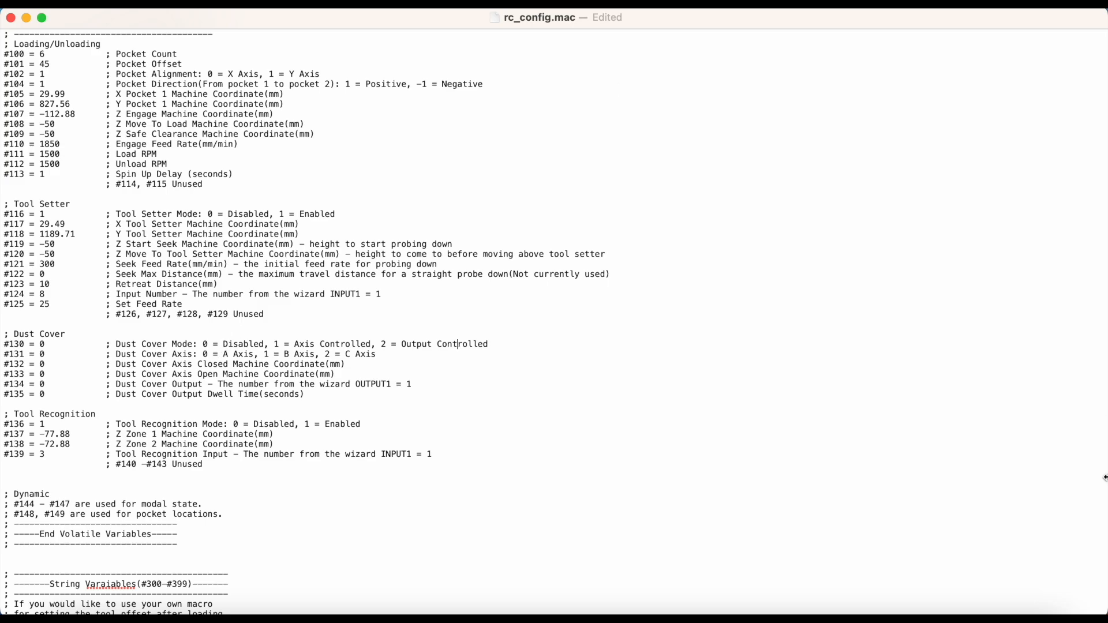
pyautogui.click(1002, 613)
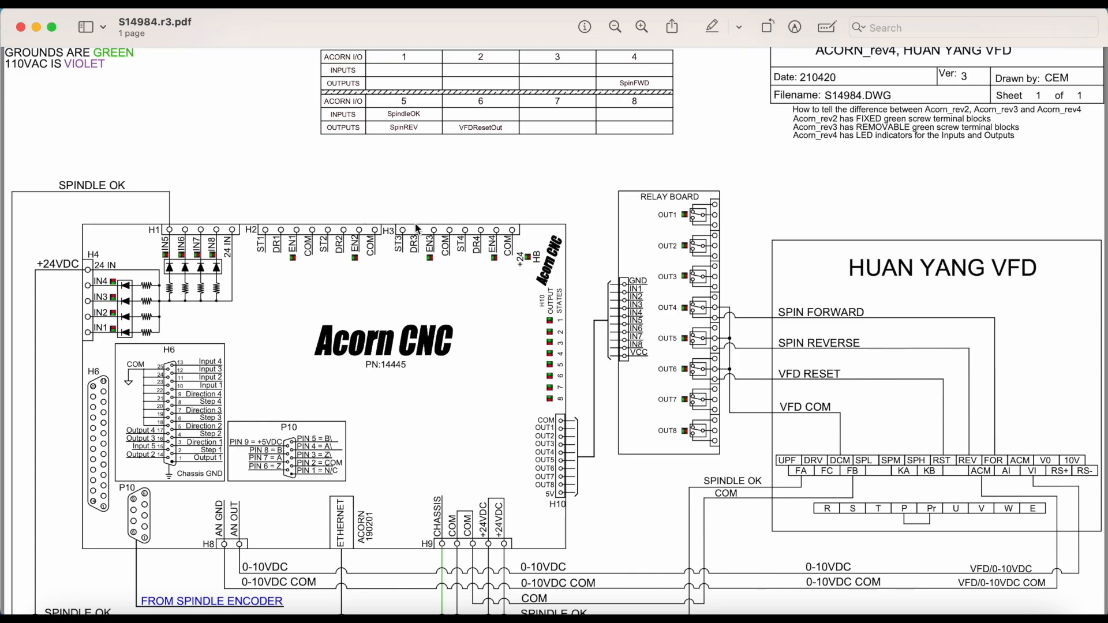
pyautogui.click(35, 29)
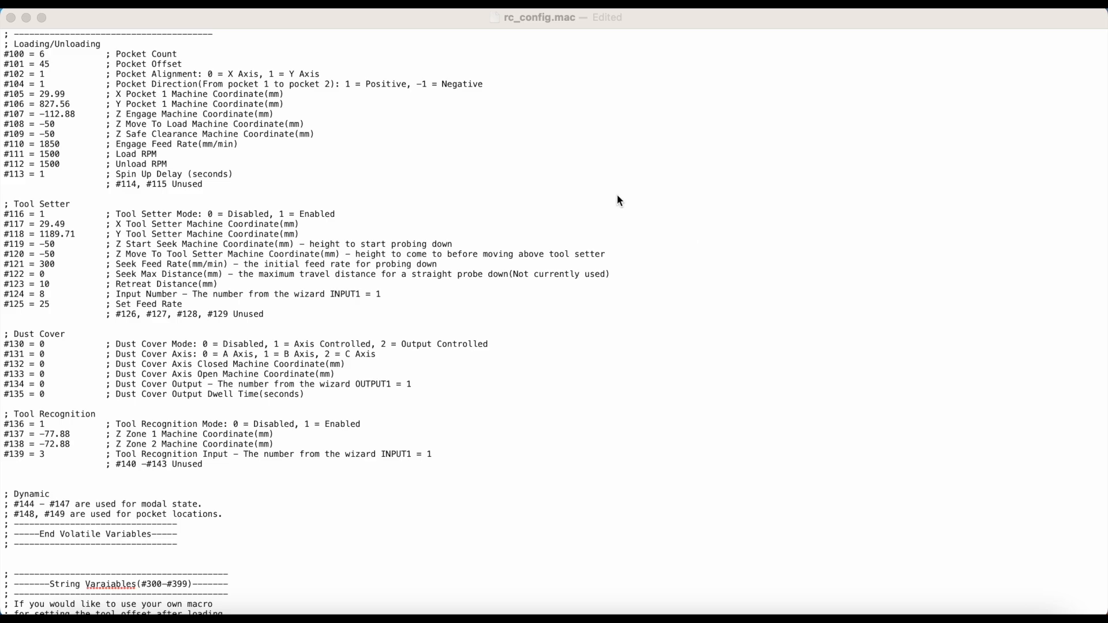
# Switch to the Tool Recognition Zones web page and examine the ER20 Zone 1 height above Z engage
pyautogui.click(27, 18)
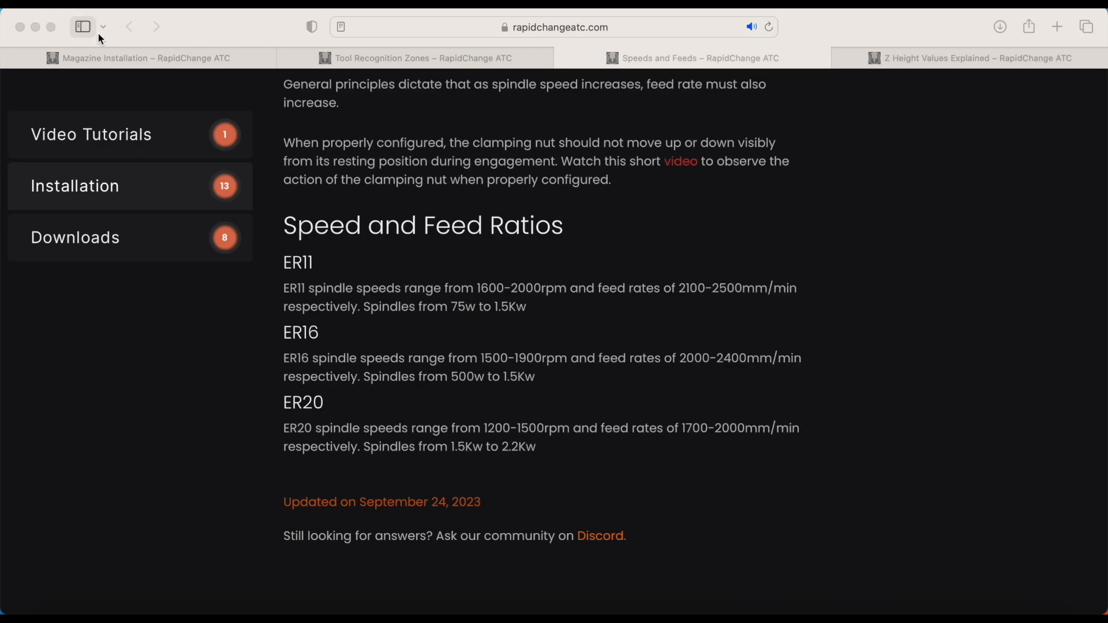
pyautogui.click(366, 59)
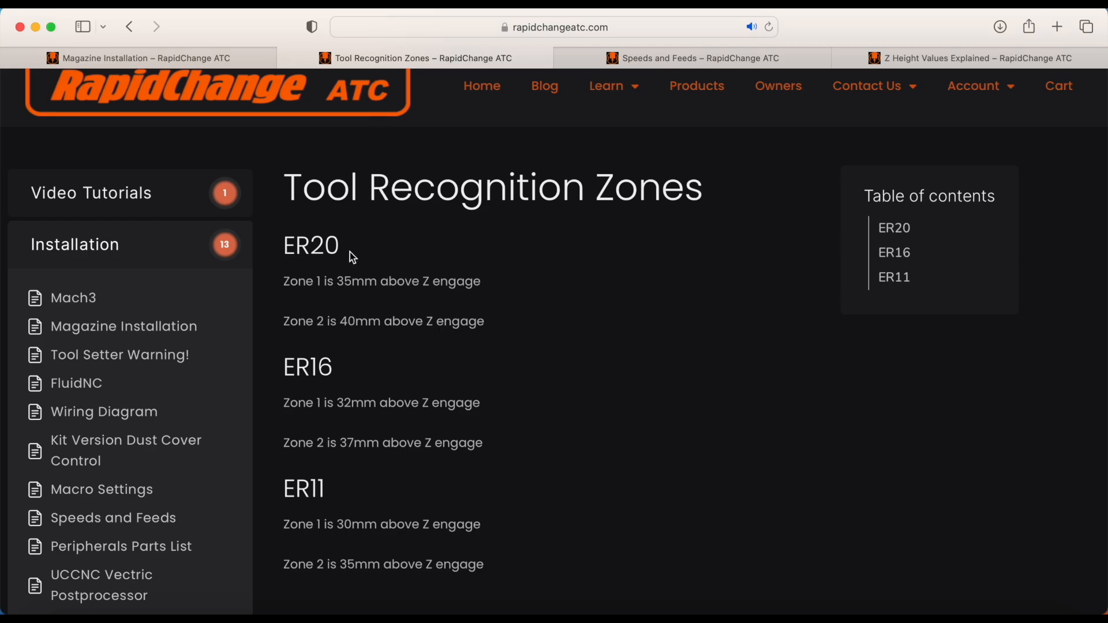
pyautogui.moveTo(356, 247); pyautogui.dragTo(281, 246)
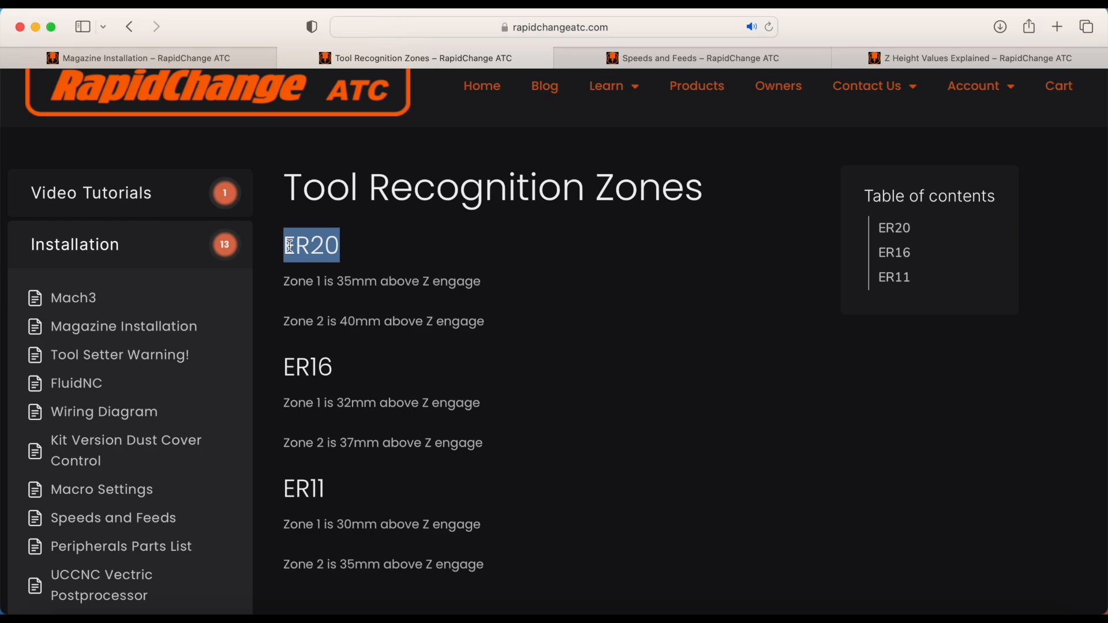
pyautogui.click(352, 278)
pyautogui.doubleClick(353, 279)
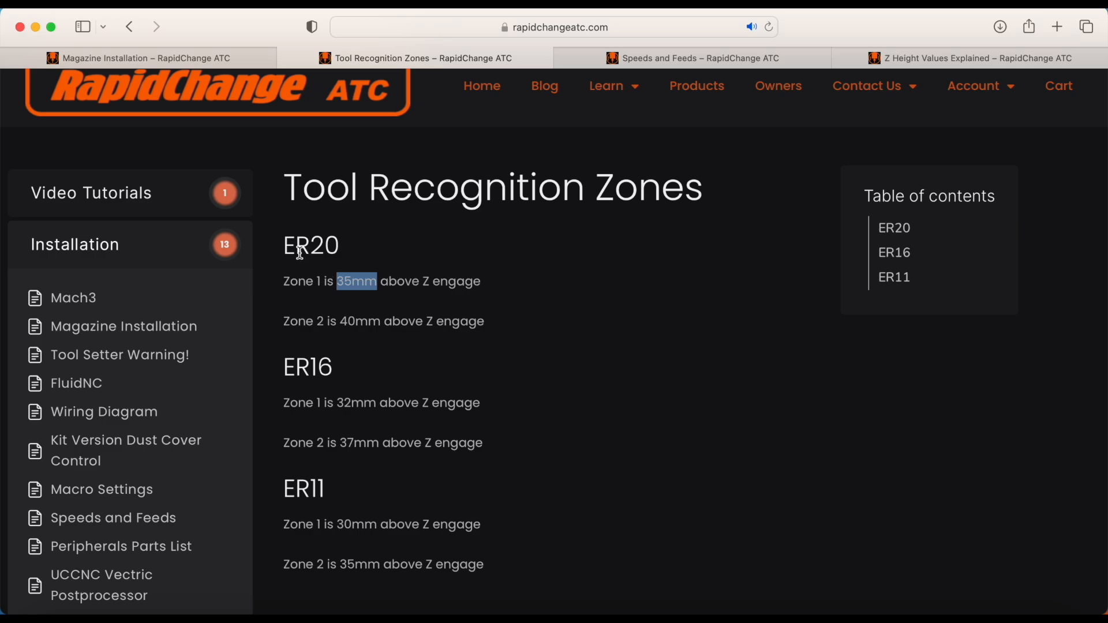
# Review the ER20 Zone 1 and Zone 2 heights, and highlight the Z Engage Machine Coordinate value in rc_config.mac
pyautogui.click(362, 274)
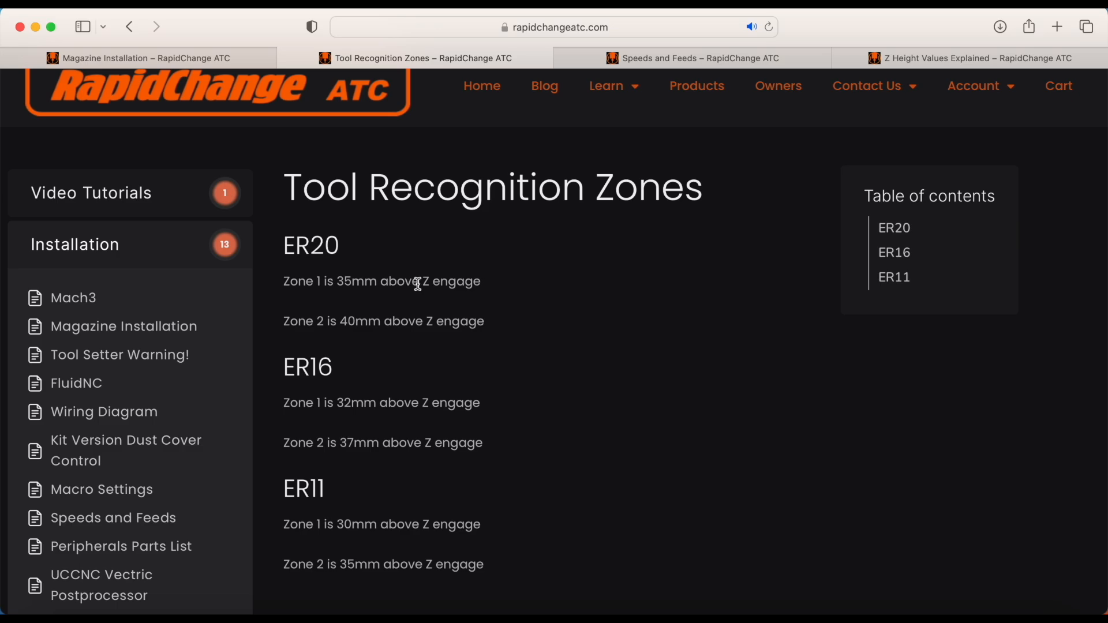
pyautogui.click(351, 323)
pyautogui.click(1004, 620)
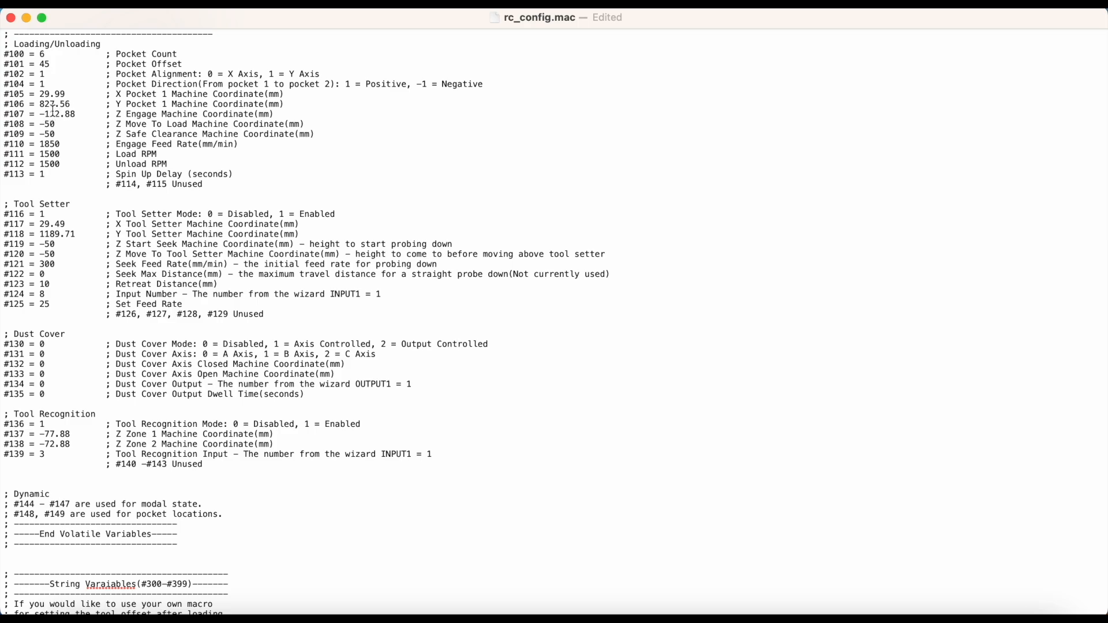
pyautogui.moveTo(39, 115); pyautogui.dragTo(79, 115)
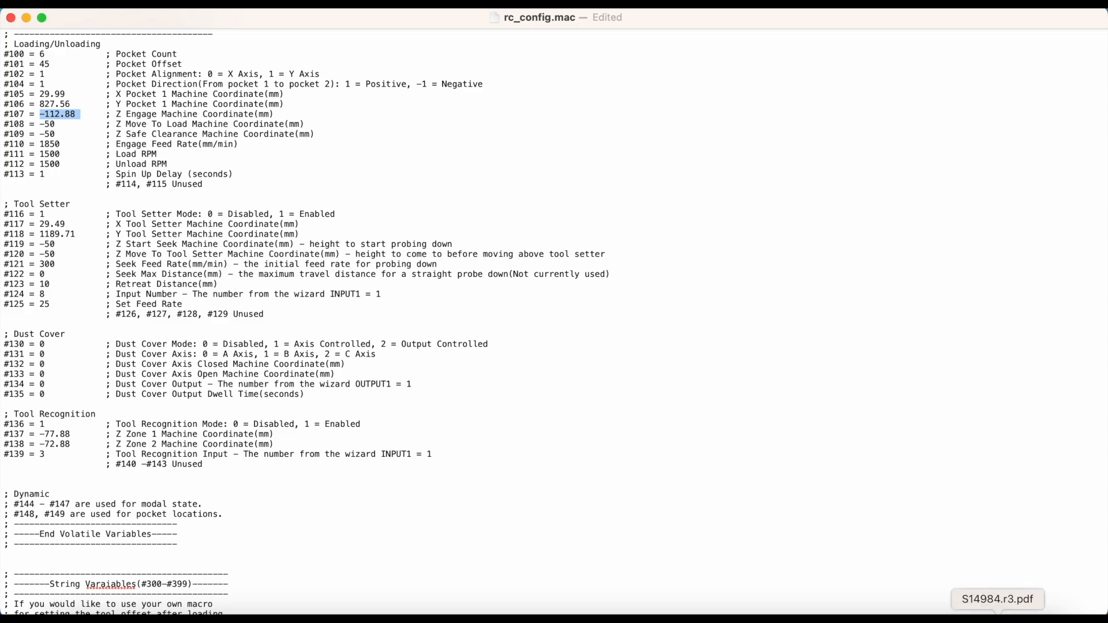
# Consult the input terminals on the Acorn wiring diagram S14984.r3.pdf for the Tool Recognition Input number
pyautogui.click(999, 613)
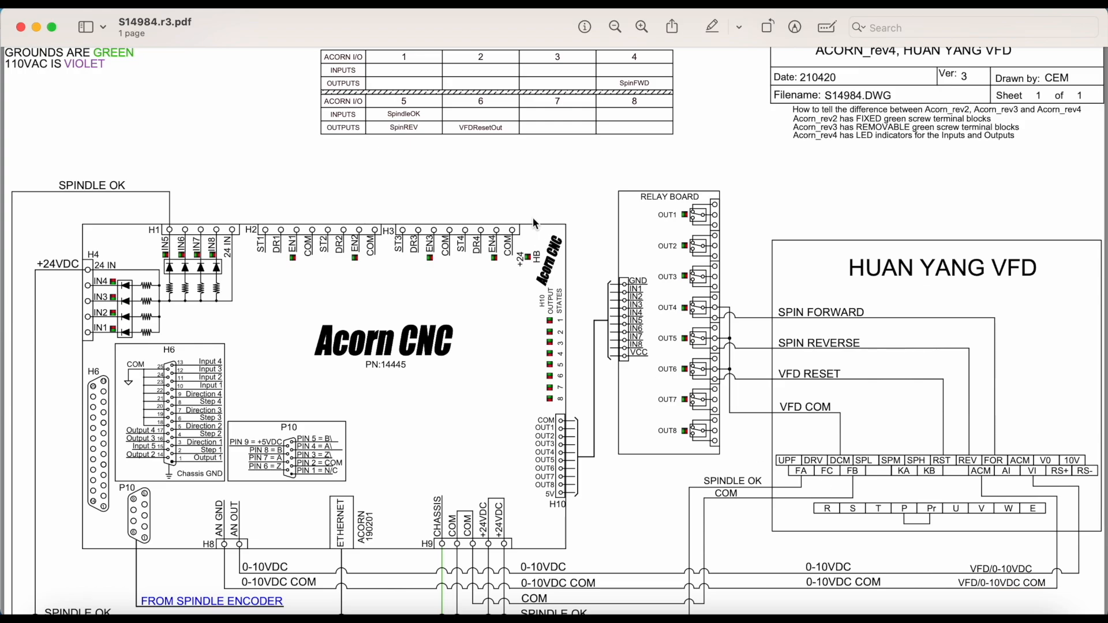
pyautogui.click(36, 28)
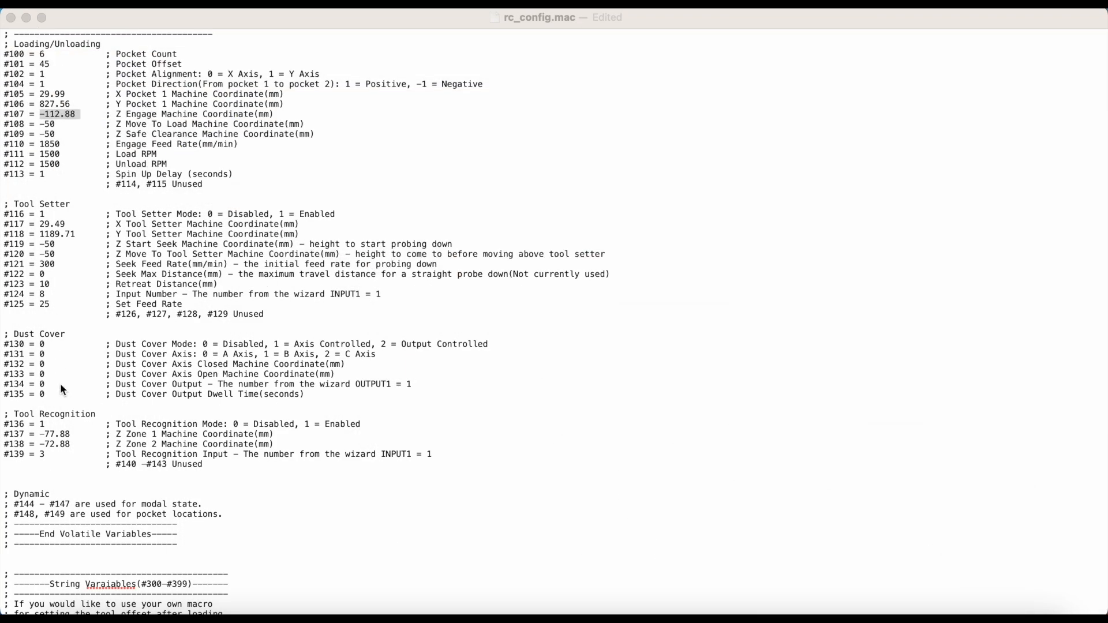
pyautogui.click(999, 611)
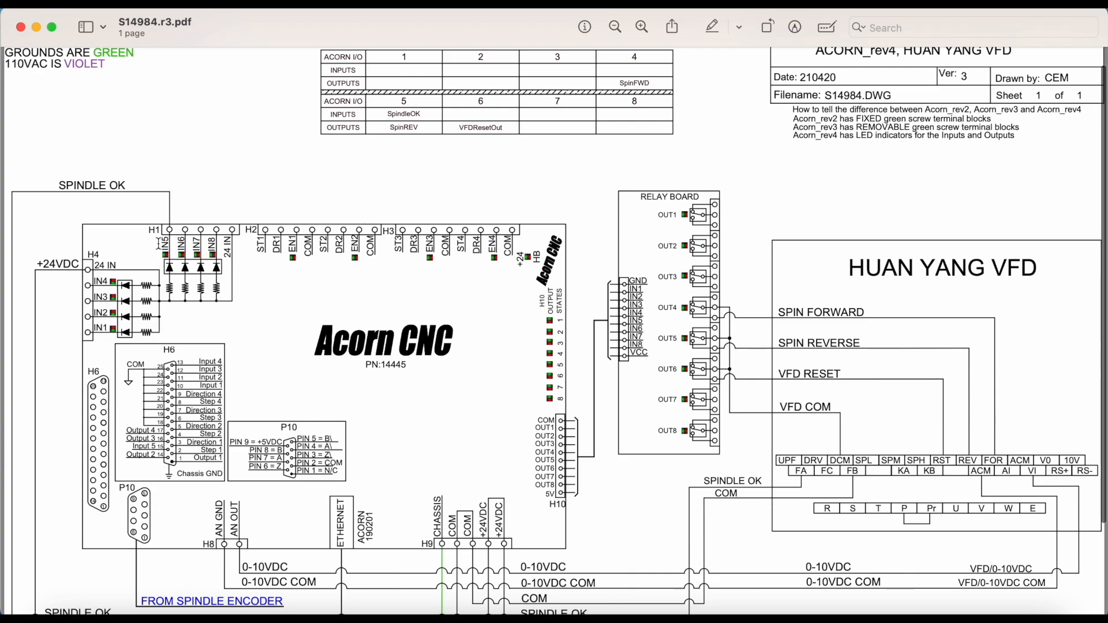
pyautogui.click(102, 298)
# Put the wiring diagram away and save rc_config.mac
pyautogui.click(35, 27)
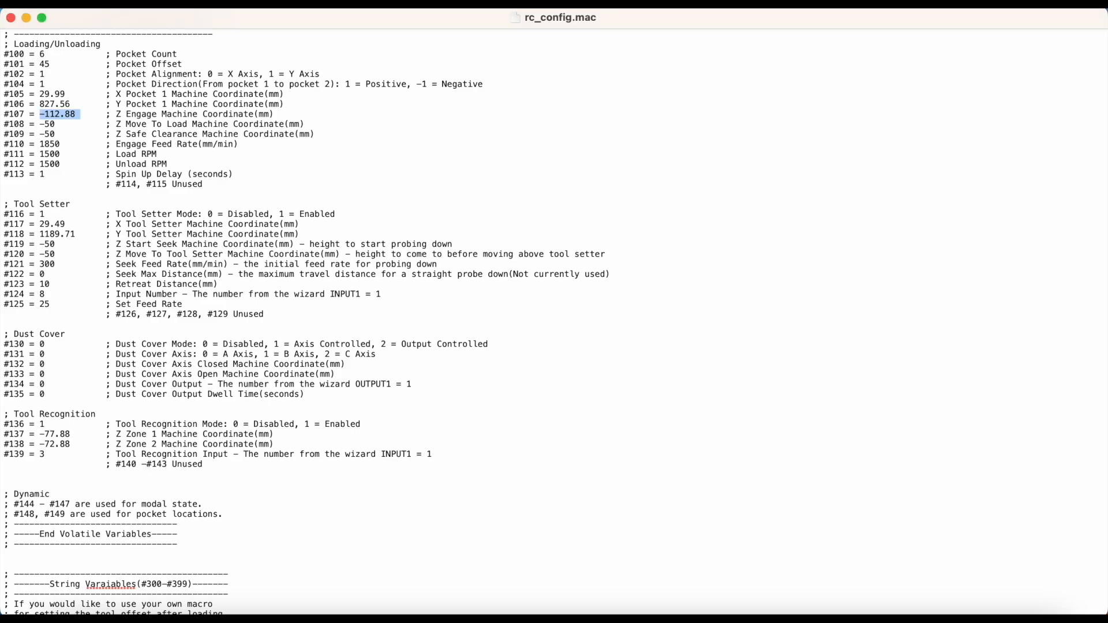
pyautogui.click(99, 4)
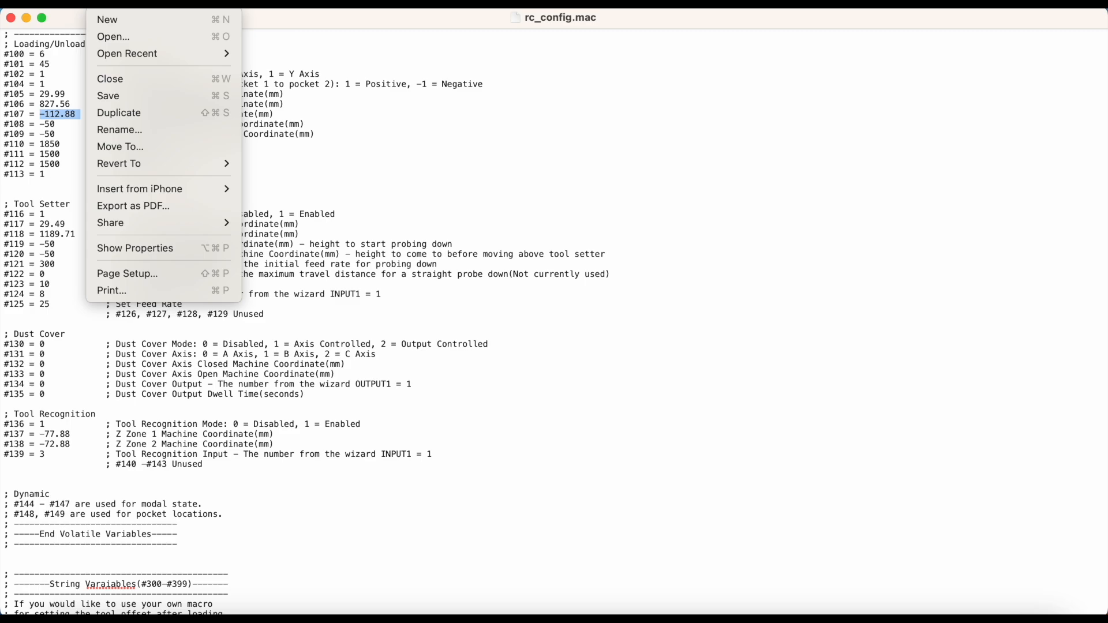
pyautogui.click(108, 97)
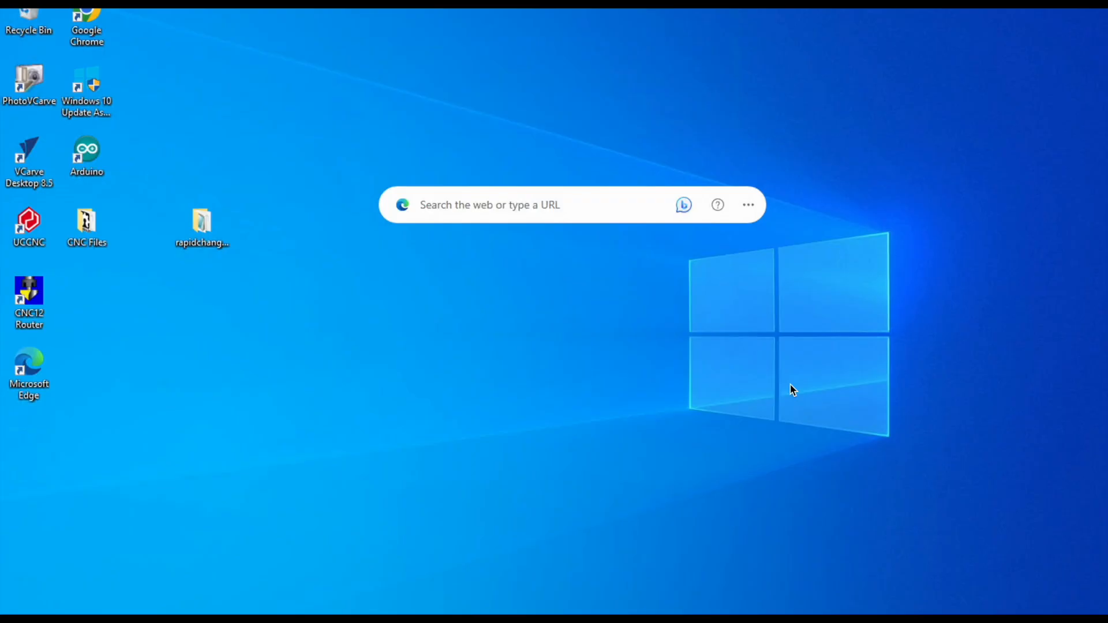
# Open the rapidchange-acorn-v0 folder from the Windows desktop, move its window aside and open the CNC12 Router shortcut's file location
pyautogui.doubleClick(198, 225)
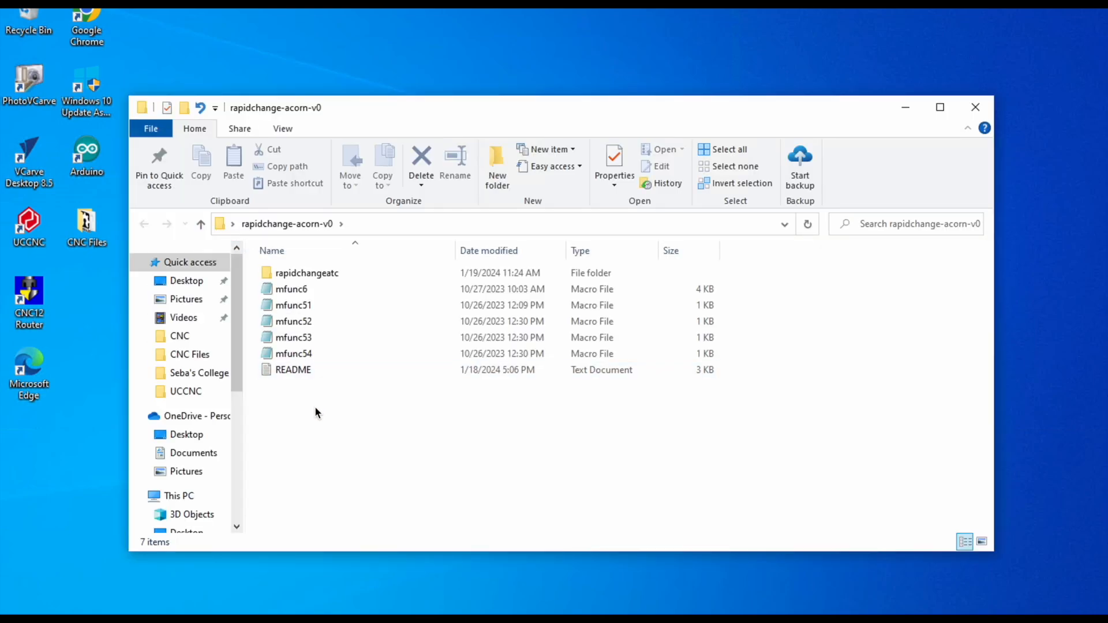
pyautogui.click(301, 276)
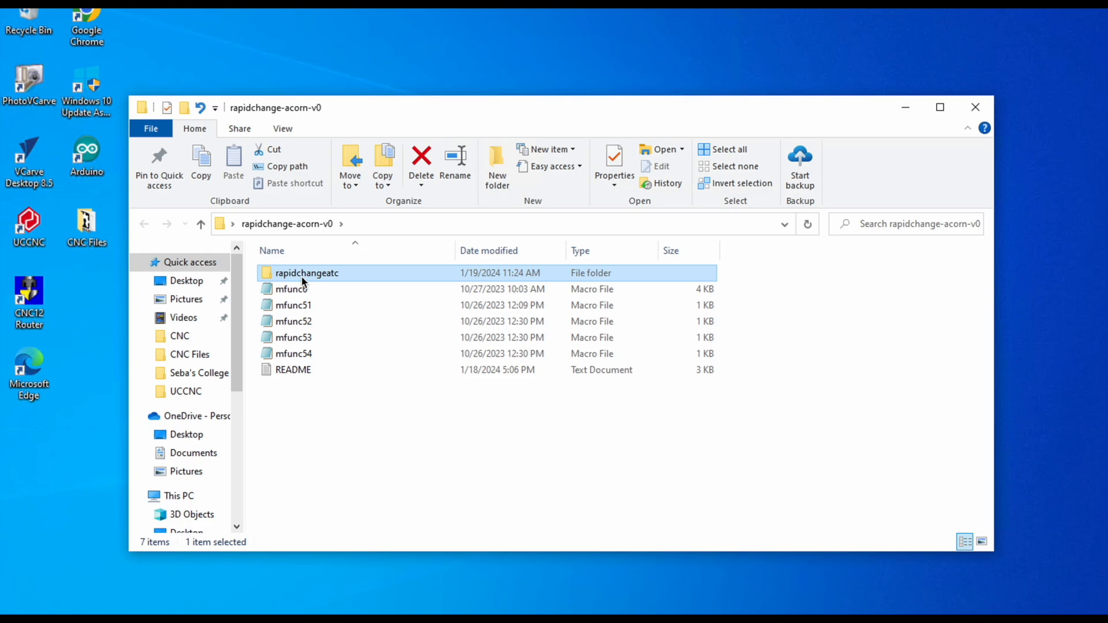
pyautogui.keyDown('shift'); pyautogui.click(291, 355); pyautogui.keyUp('shift')
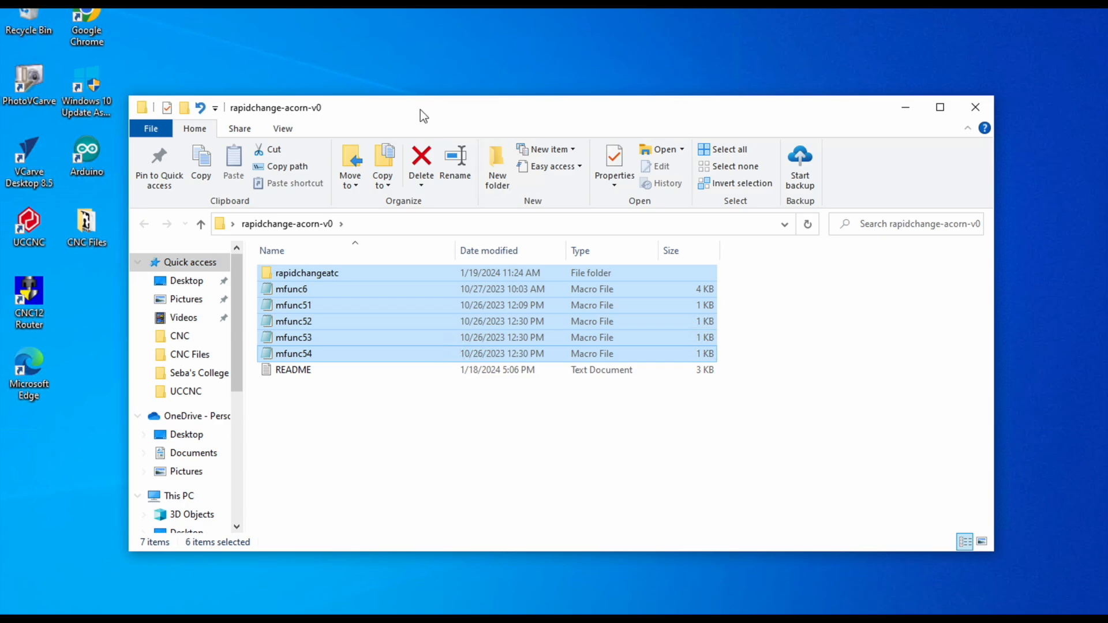
pyautogui.moveTo(431, 109); pyautogui.dragTo(571, 85)
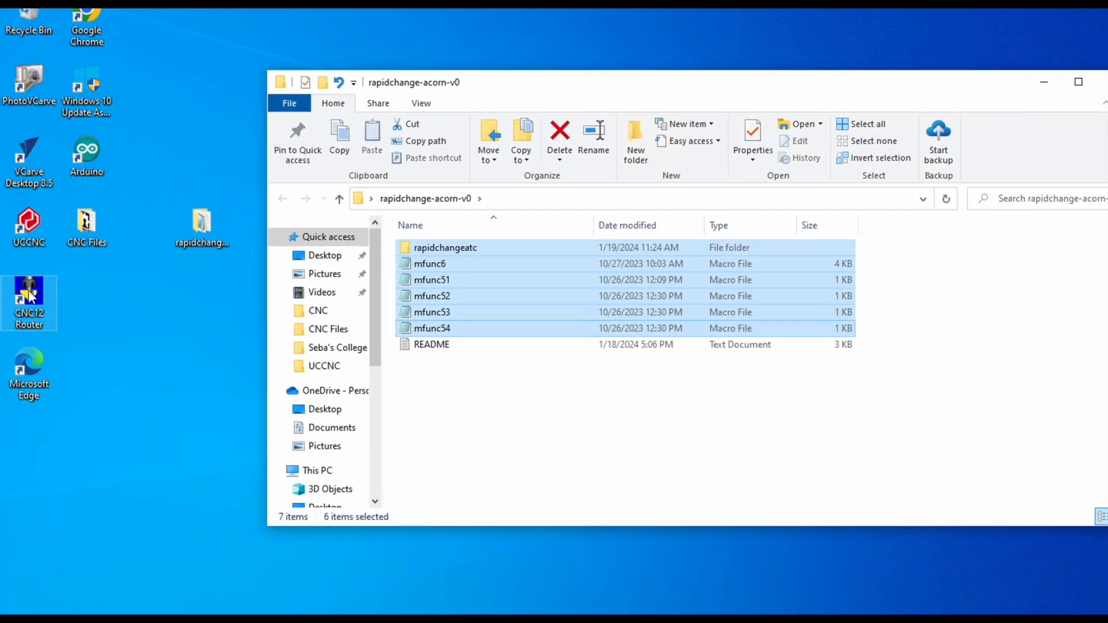
pyautogui.rightClick(39, 335)
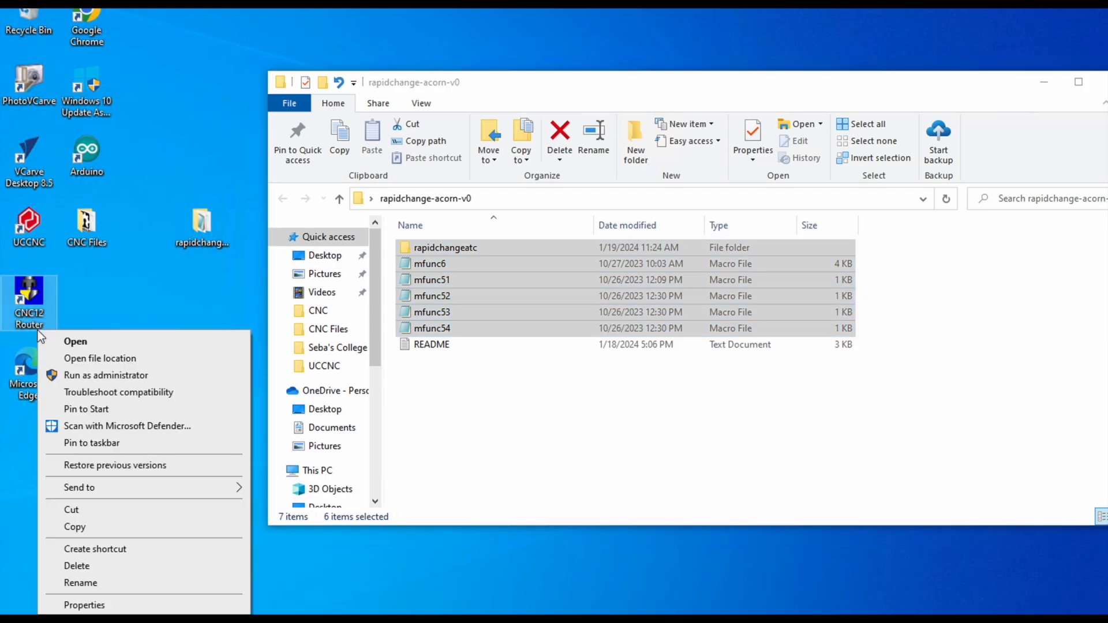
pyautogui.click(72, 359)
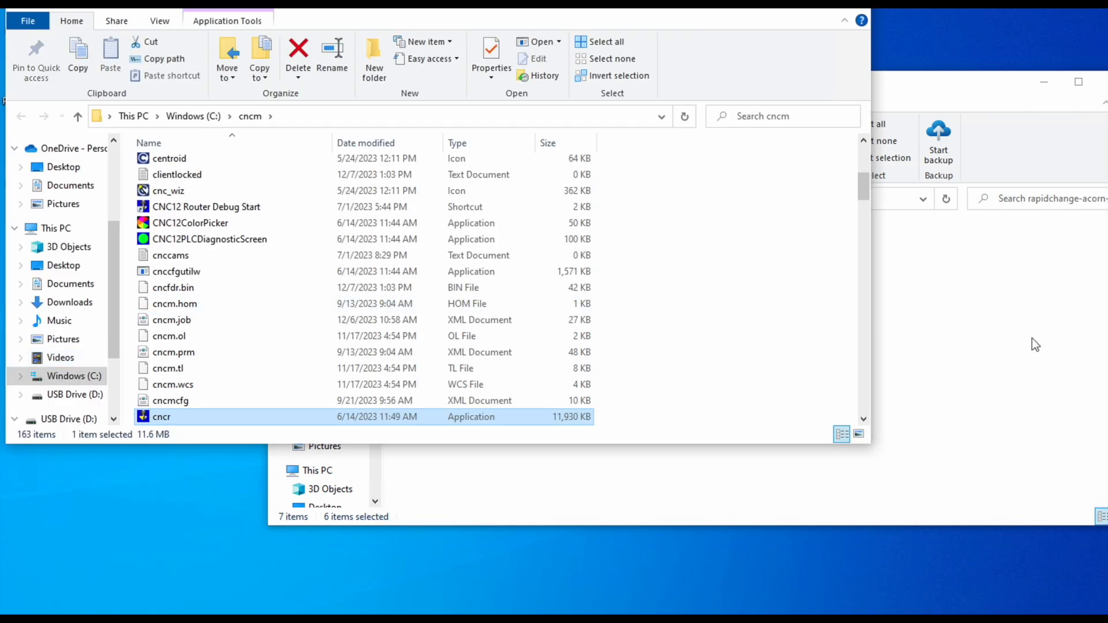
# Copy the rapidchangeatc folder and the macros mfunc6, mfunc51, mfunc52, mfunc53 and mfunc54 from rapidchange-acorn-v0
pyautogui.click(1034, 339)
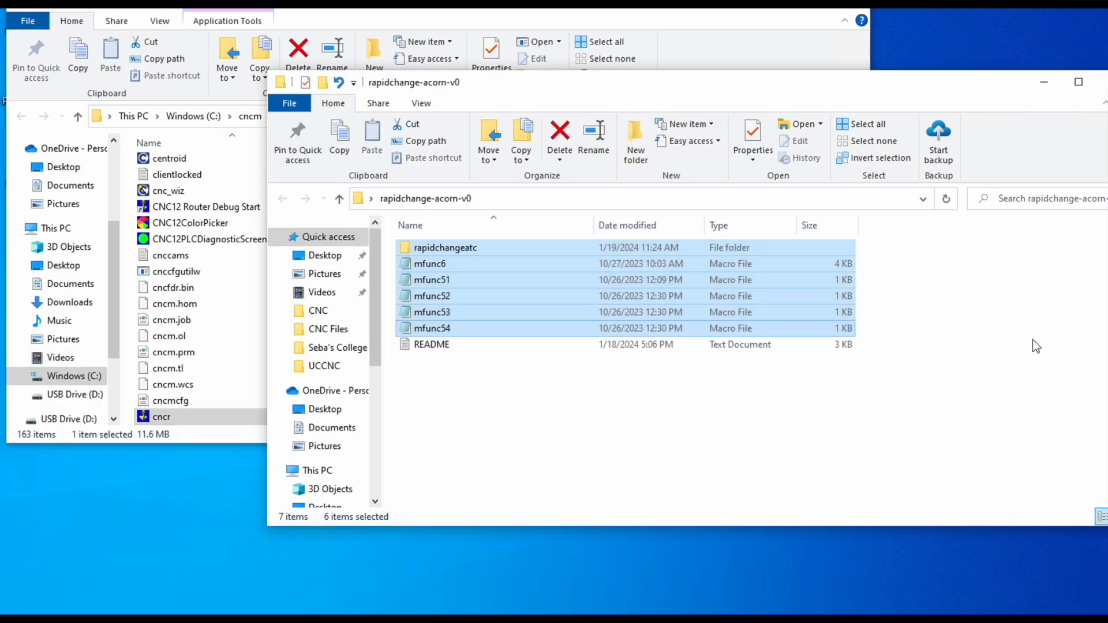
pyautogui.click(448, 253)
pyautogui.keyDown('shift'); pyautogui.click(440, 326); pyautogui.keyUp('shift')
pyautogui.rightClick(438, 282)
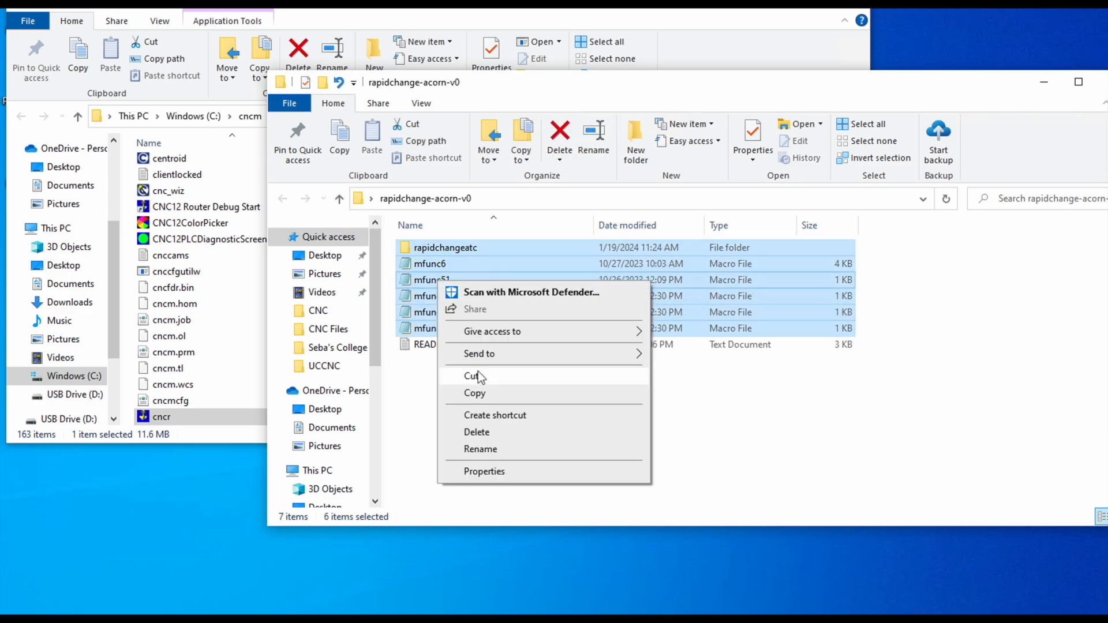
pyautogui.click(474, 393)
# Paste the copied folder and macros into C:\cncm, replacing the files with the same names
pyautogui.click(226, 310)
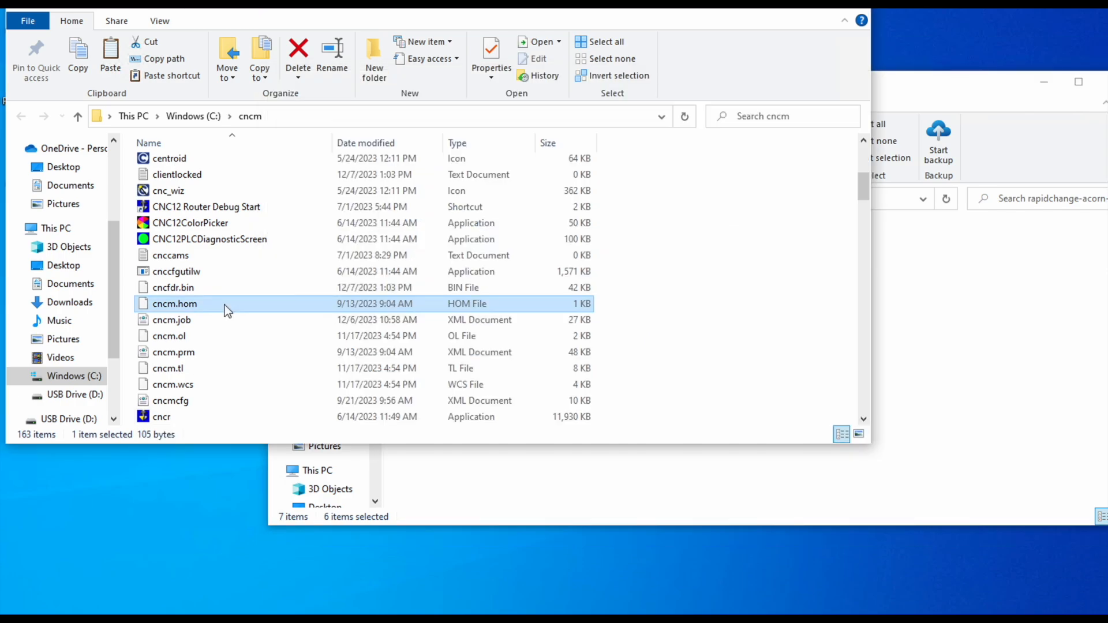
pyautogui.rightClick(653, 294)
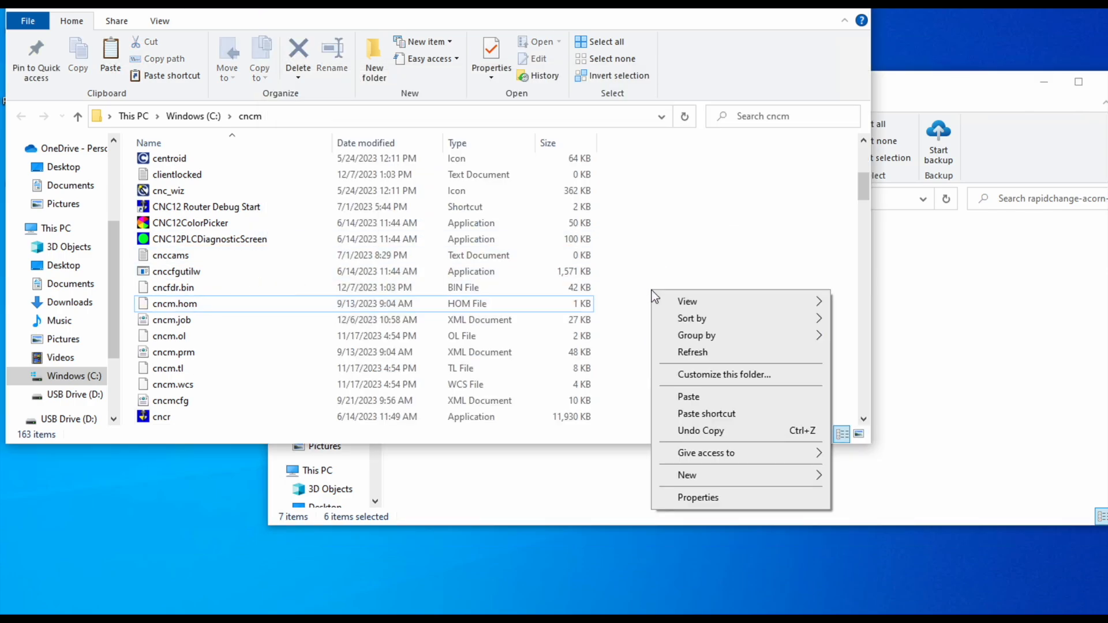
pyautogui.click(690, 398)
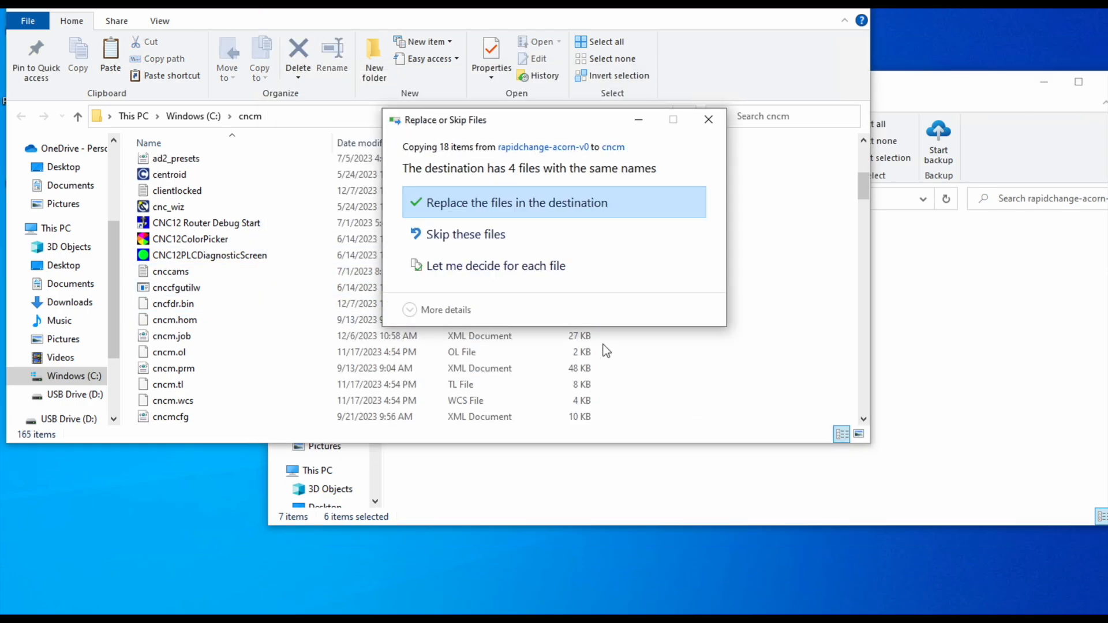
pyautogui.click(495, 212)
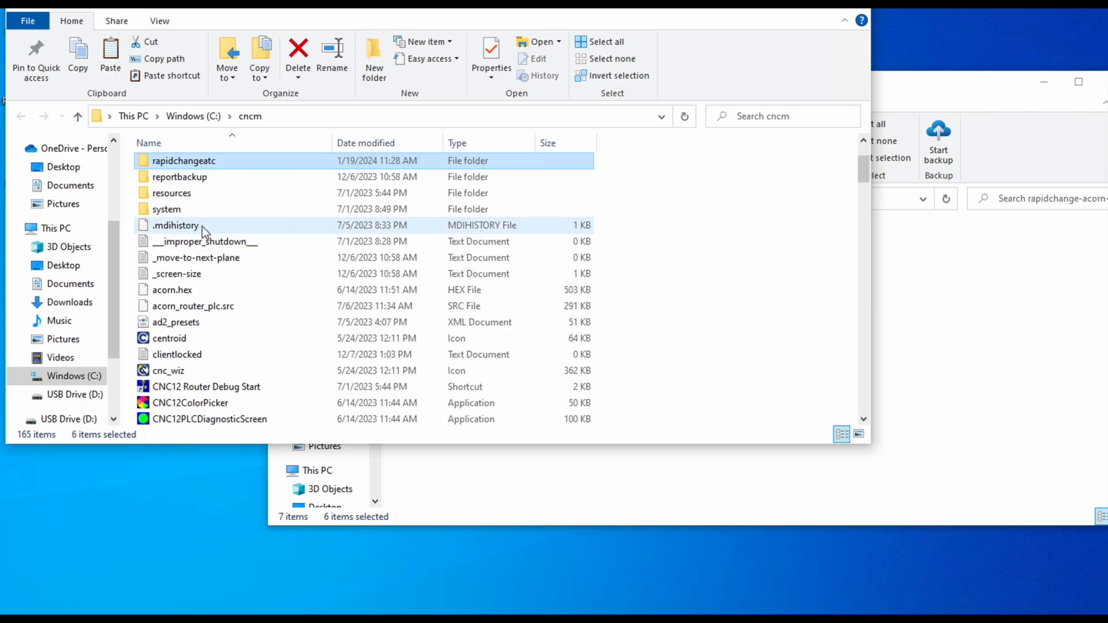
# Check the pasted mfunc6 and mfunc51 to mfunc54 macros in the cncm folder, and return to the rapidchange-acorn-v0 window
pyautogui.scroll(-10, 202, 227)
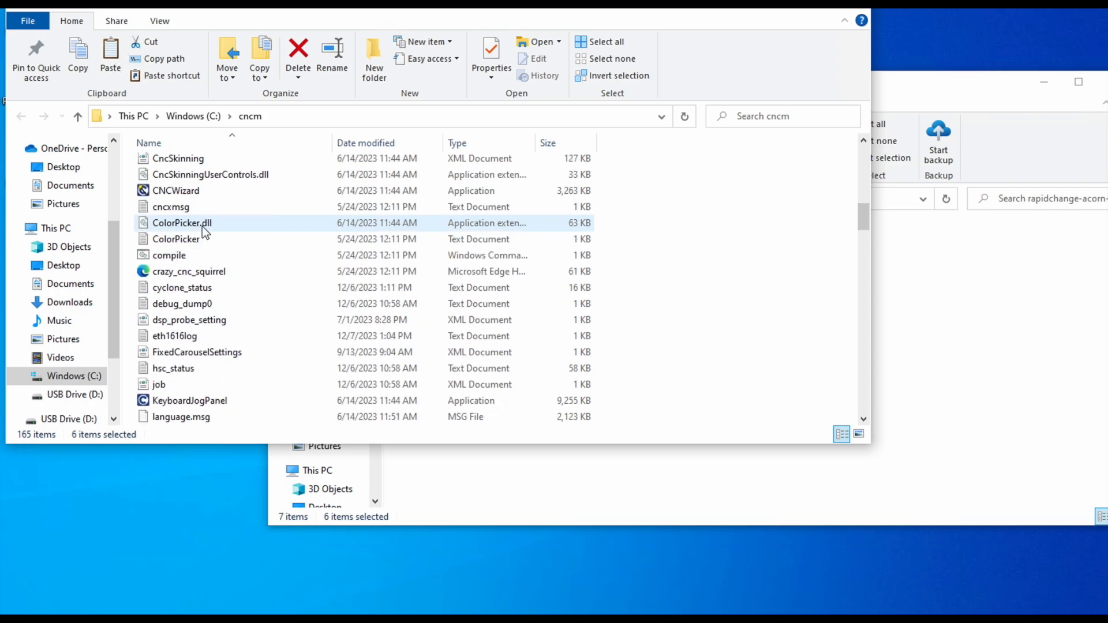
pyautogui.scroll(-7, 203, 227)
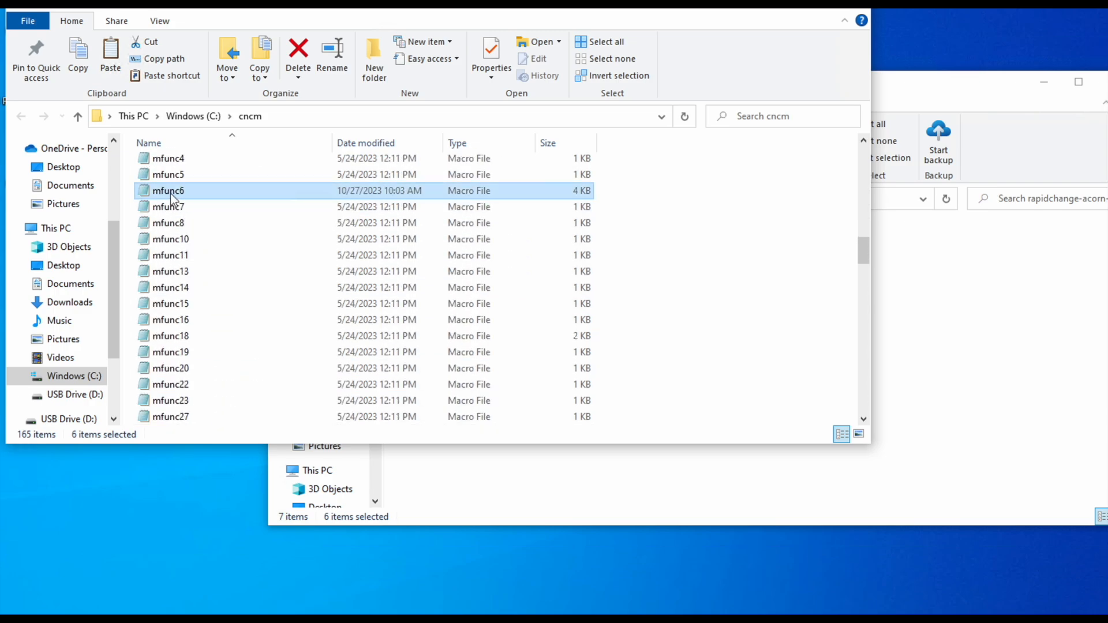
pyautogui.moveTo(171, 197)
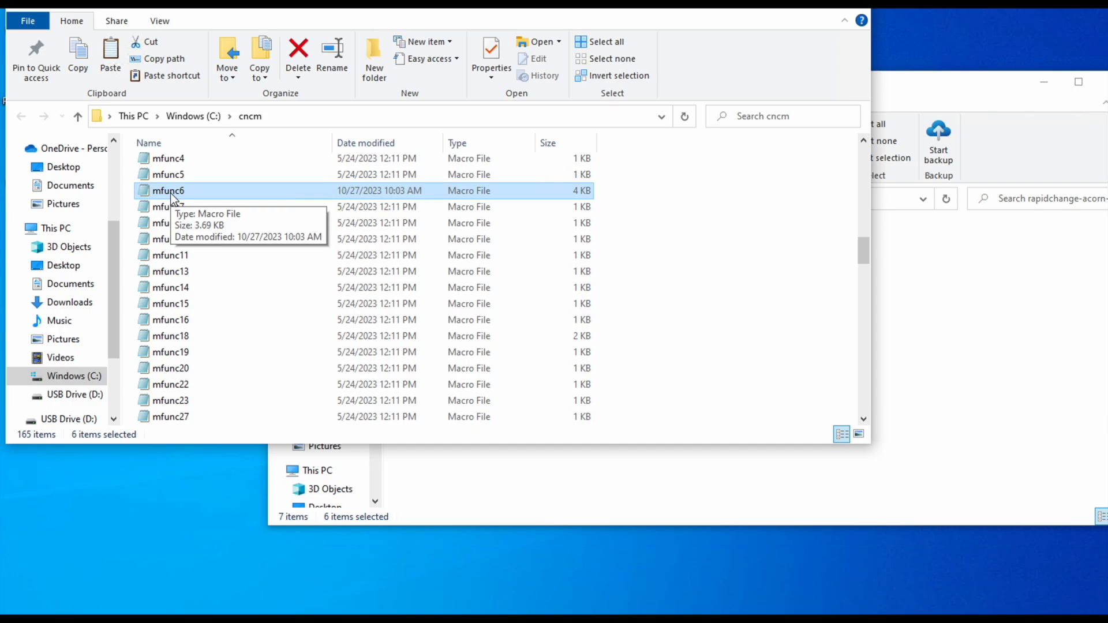
pyautogui.scroll(-4, 199, 305)
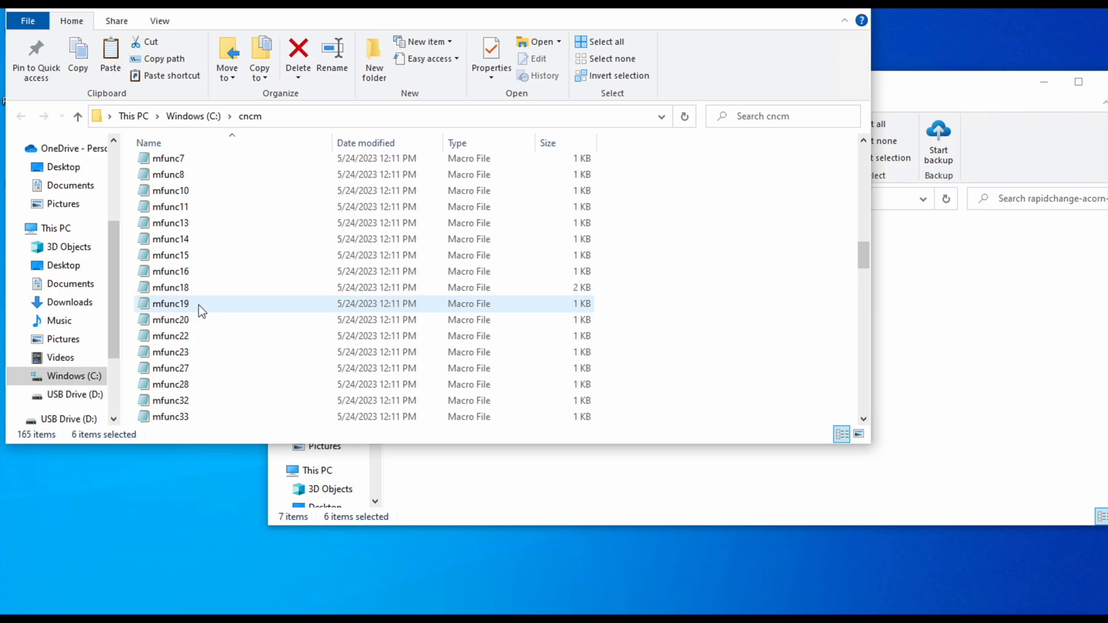
pyautogui.scroll(-5, 199, 306)
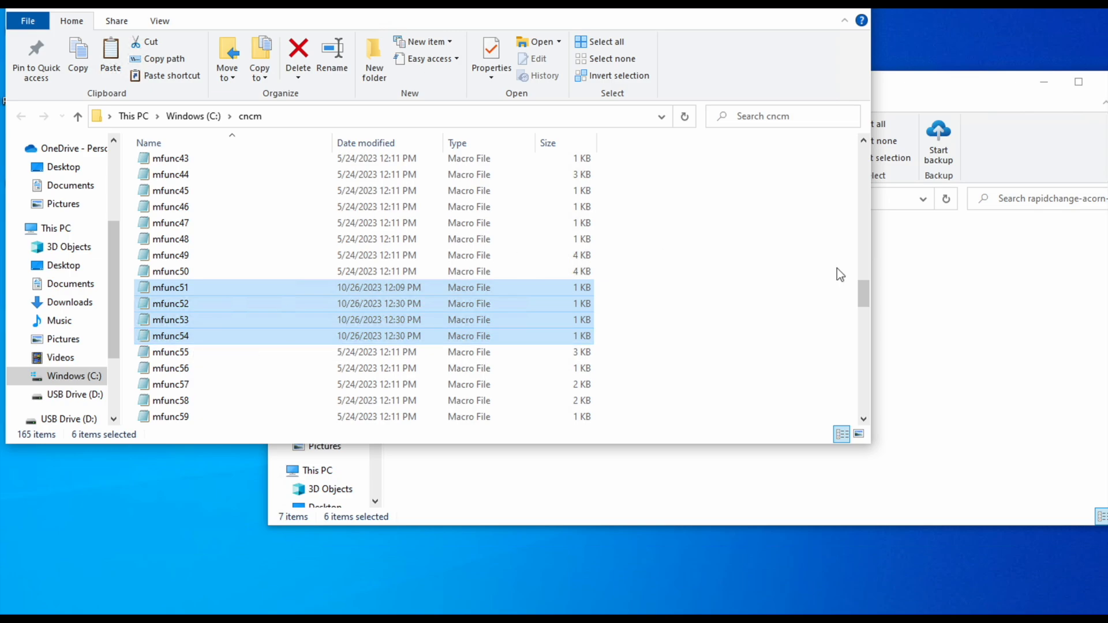
pyautogui.click(993, 297)
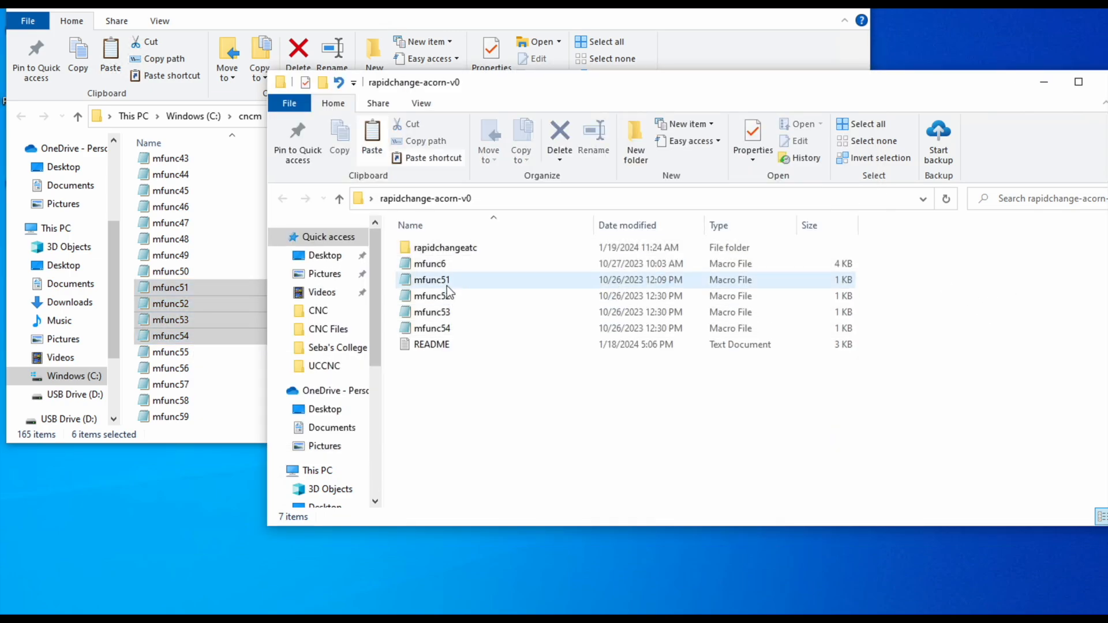